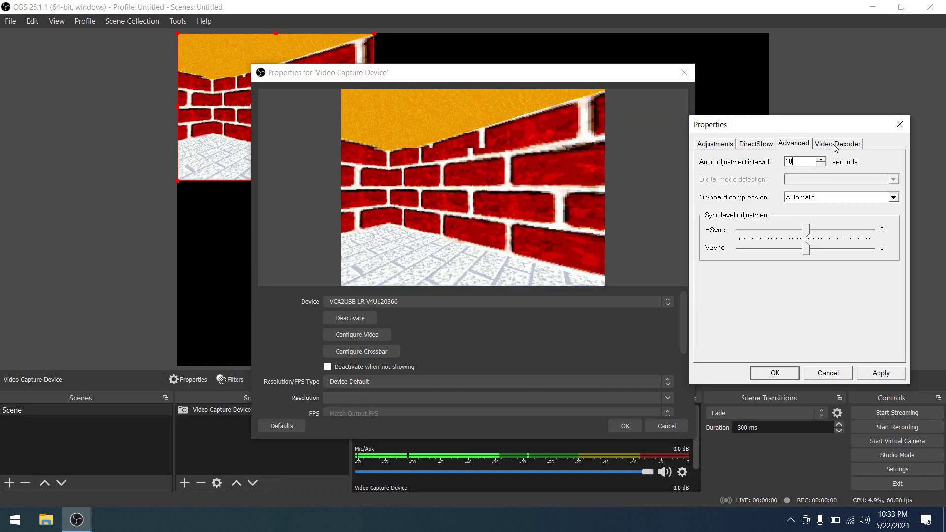
Check which video standards the VGA2USB decoder offers, and accept the device configuration and source properties.
{"action": "left_click", "coordinate": [833, 144]}
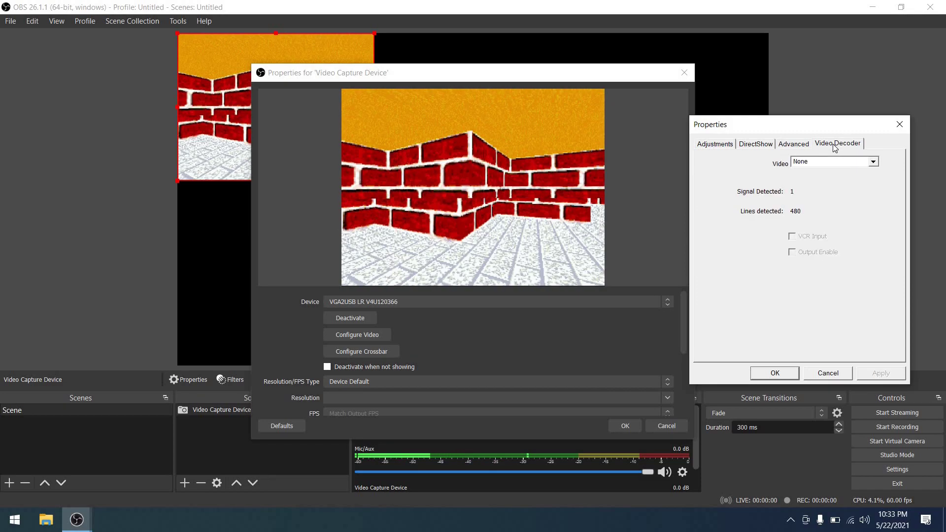
{"action": "left_click", "coordinate": [874, 160]}
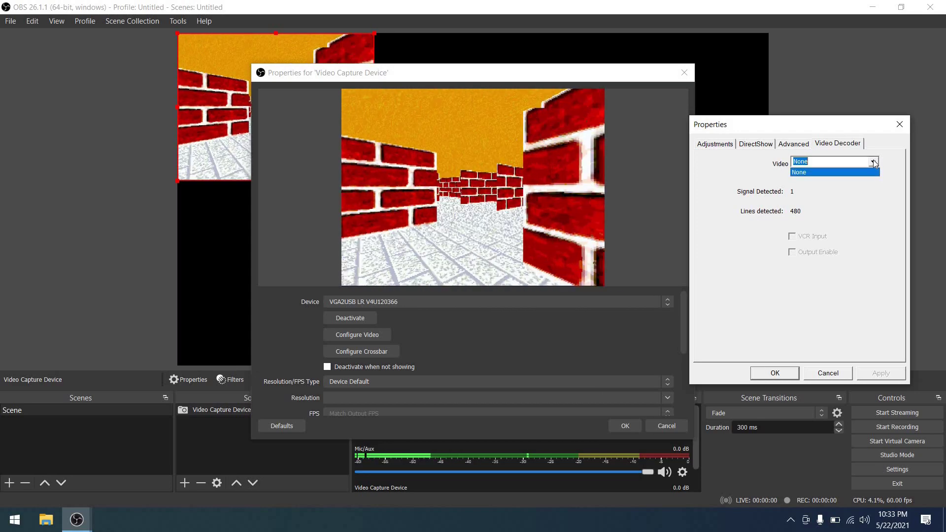
{"action": "left_click", "coordinate": [875, 161]}
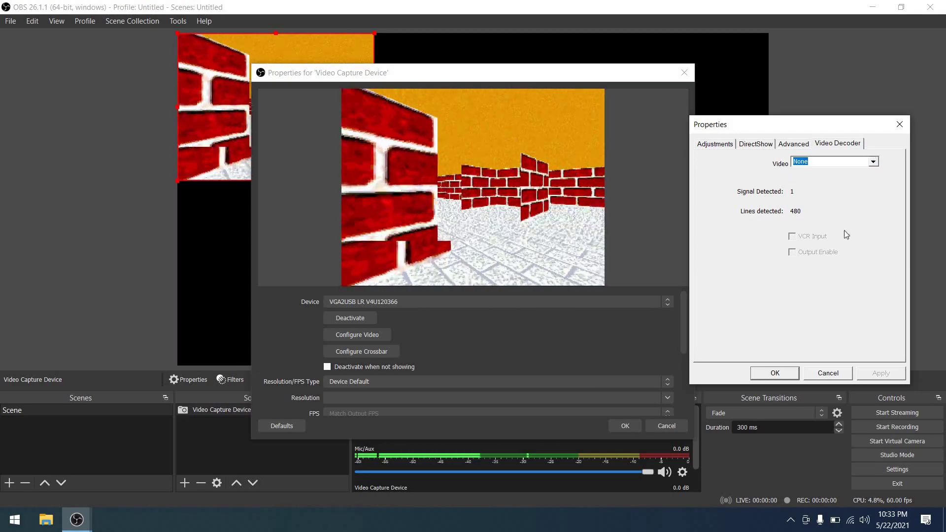
{"action": "left_click", "coordinate": [777, 372]}
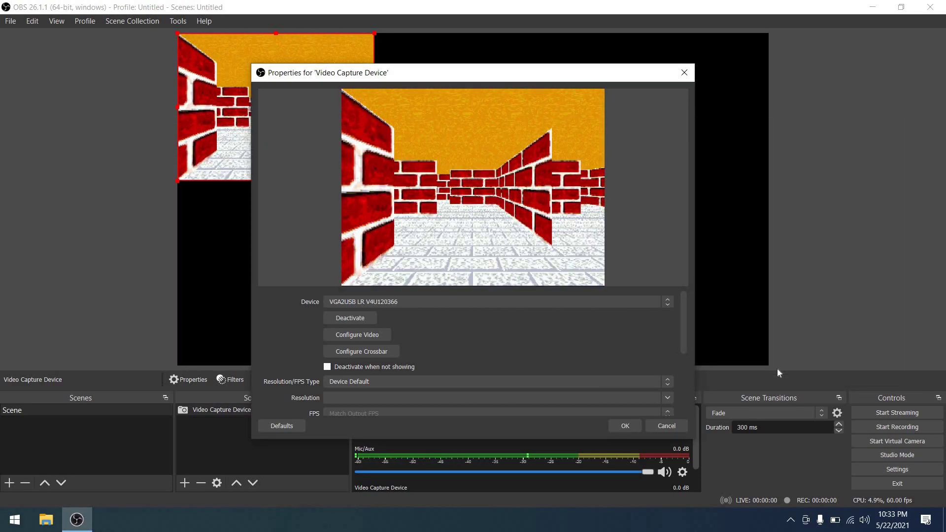
{"action": "left_click", "coordinate": [629, 426]}
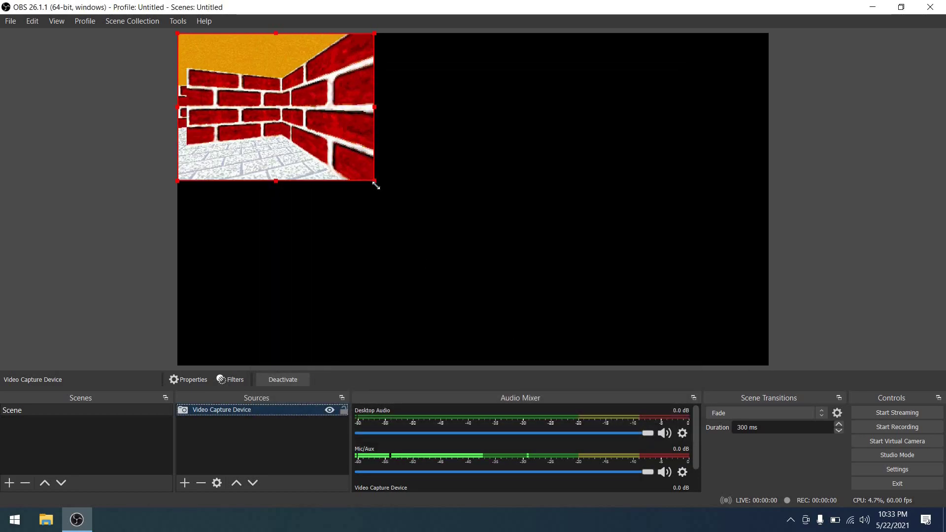
Enlarge the video source slightly in the preview, and restart its VGA2USB device by deactivating and reactivating it.
{"action": "left_click_drag", "start_coordinate": [498, 272], "coordinate": [404, 203]}
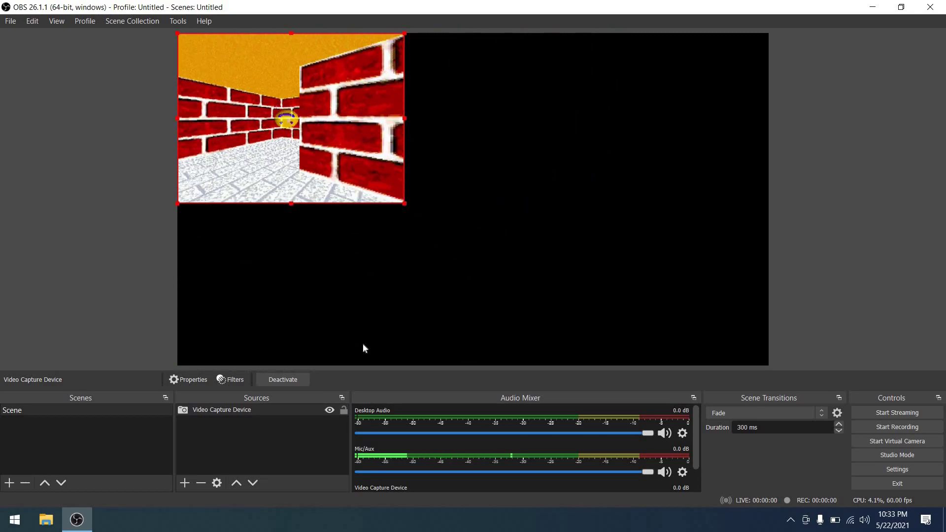
{"action": "left_click", "coordinate": [217, 483]}
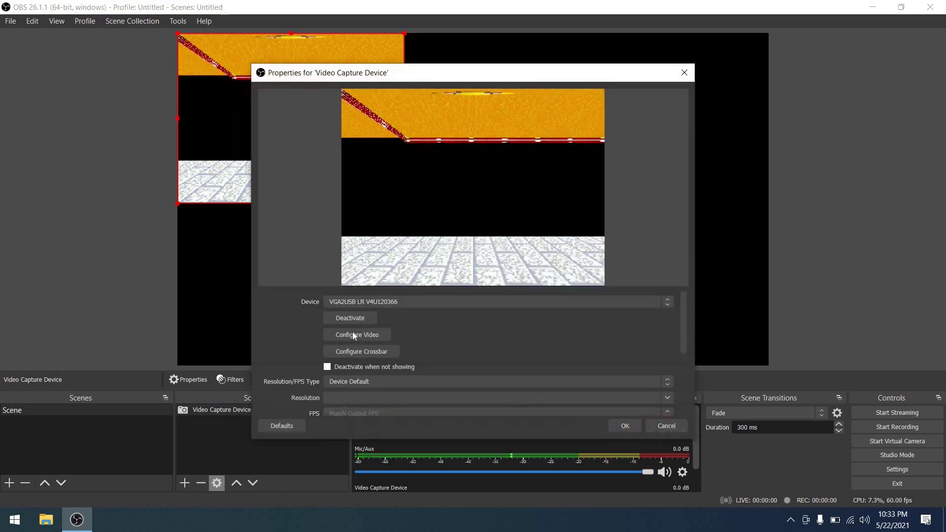
{"action": "left_click", "coordinate": [354, 317]}
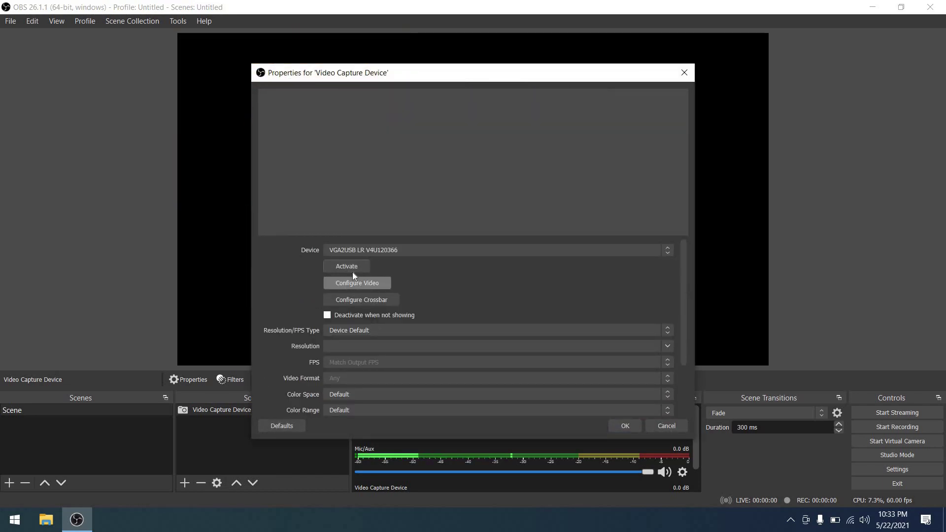
{"action": "left_click", "coordinate": [353, 270]}
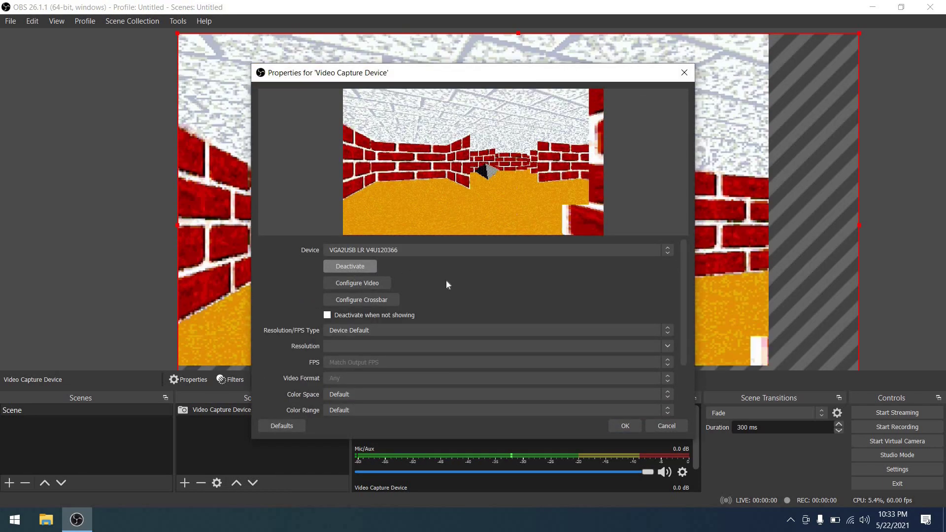
{"action": "left_click", "coordinate": [619, 422]}
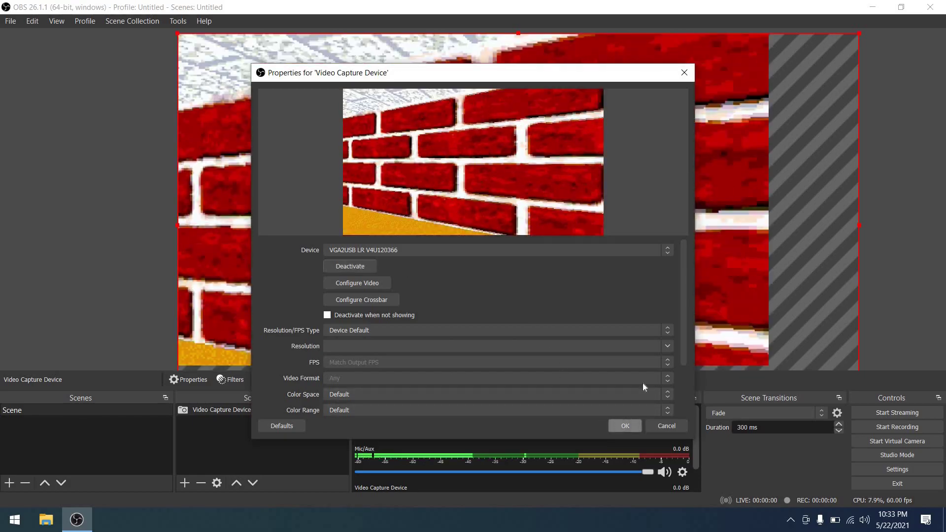
Resize the Video Capture Device source to fill the whole canvas, and deselect it.
{"action": "left_click_drag", "start_coordinate": [859, 31], "coordinate": [630, 97]}
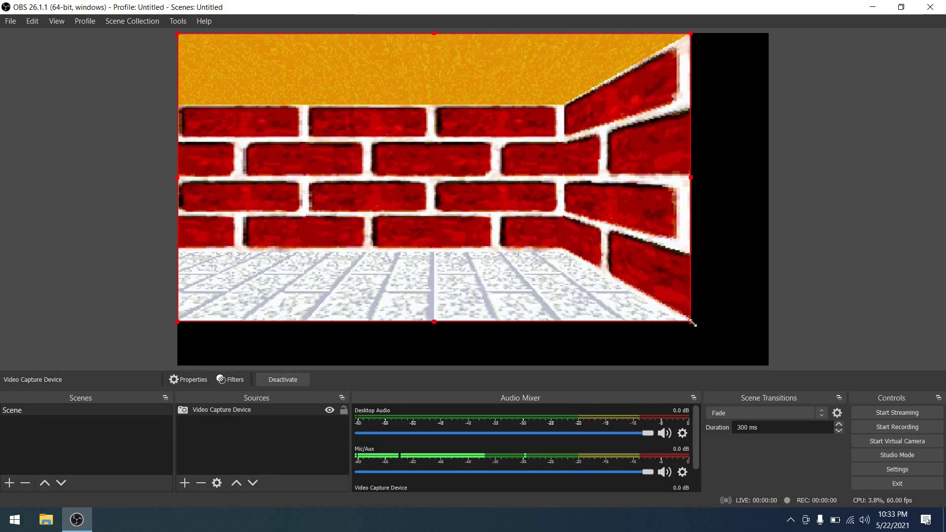
{"action": "left_click_drag", "start_coordinate": [750, 352], "coordinate": [767, 359]}
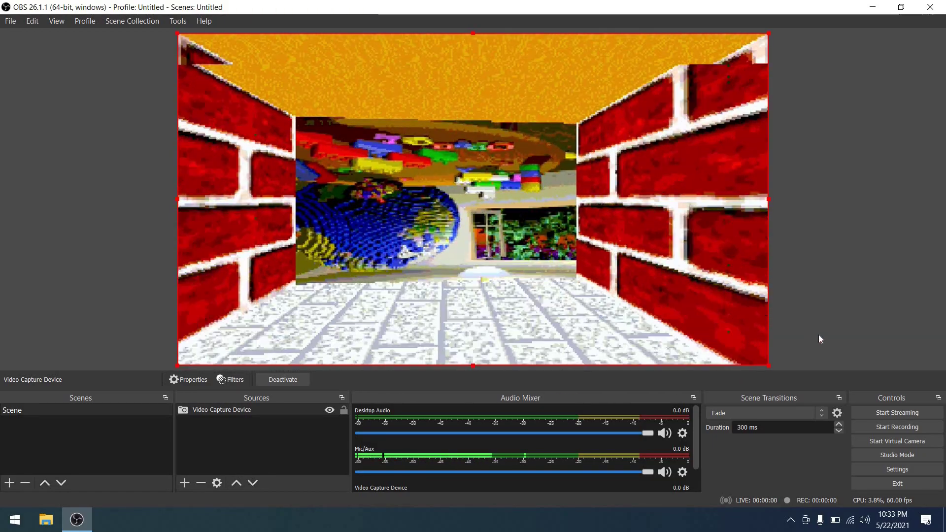
{"action": "left_click", "coordinate": [819, 337]}
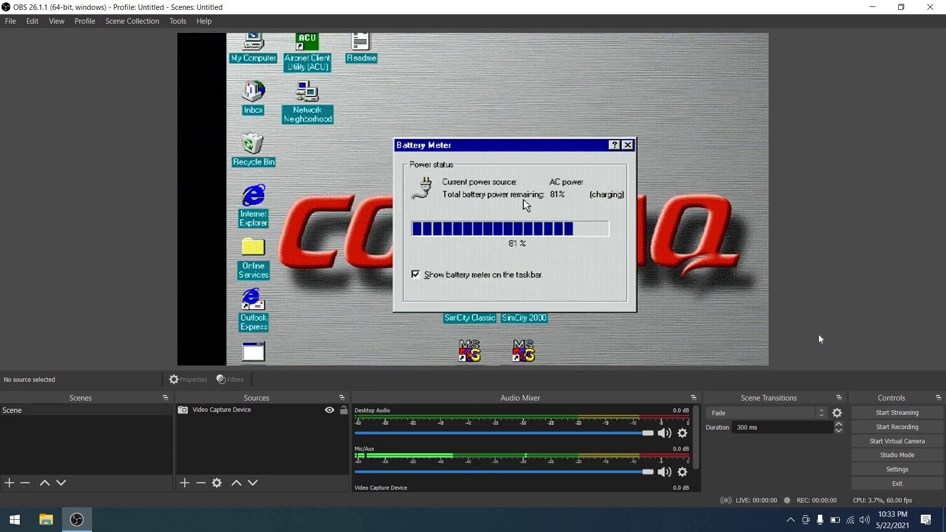
Select the capture source and run the Shut Down command on the captured Windows 95 computer, confirming the choice.
{"action": "left_click", "coordinate": [443, 132]}
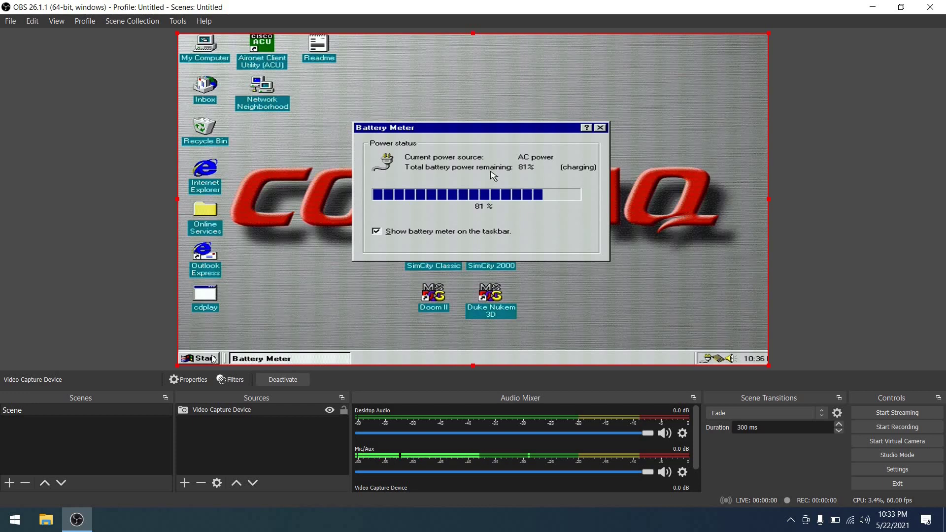
{"action": "key", "text": "ctrl+Escape"}
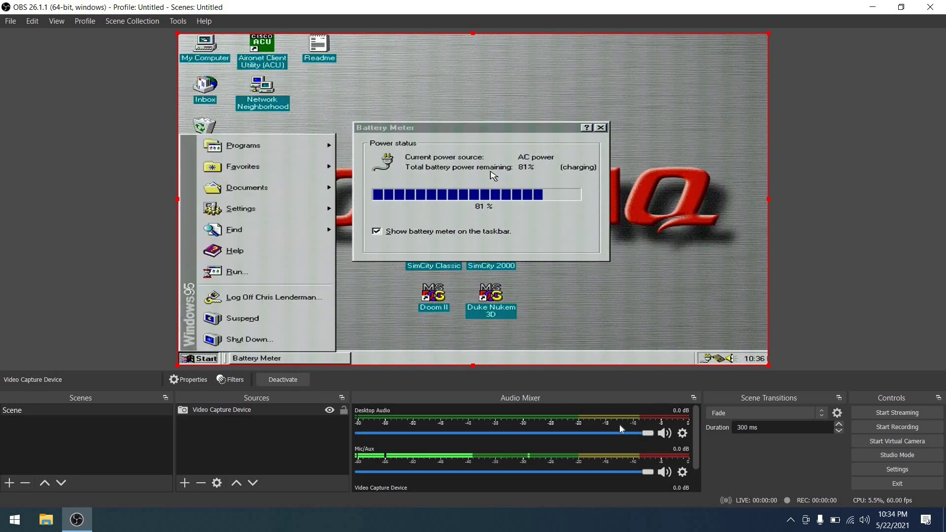
{"action": "key", "text": "Up"}
{"action": "key", "text": "Return"}
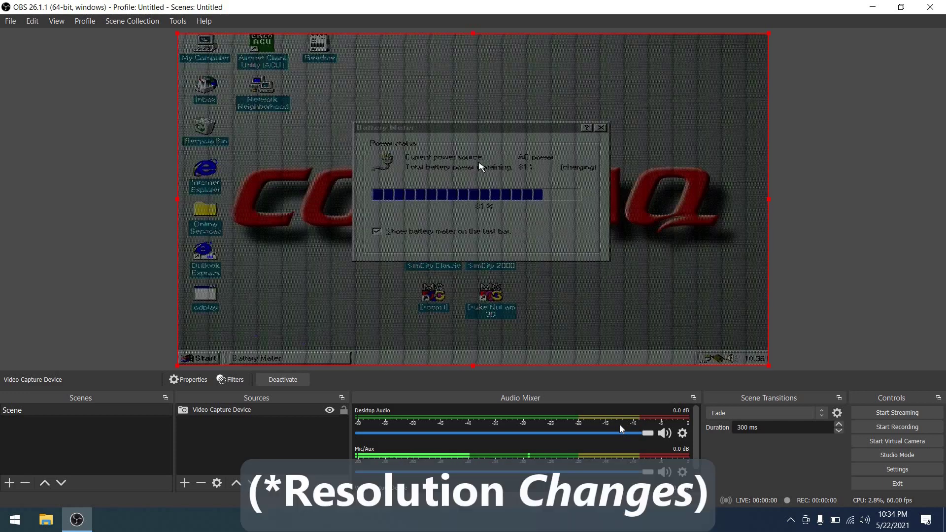
{"action": "key", "text": "Return"}
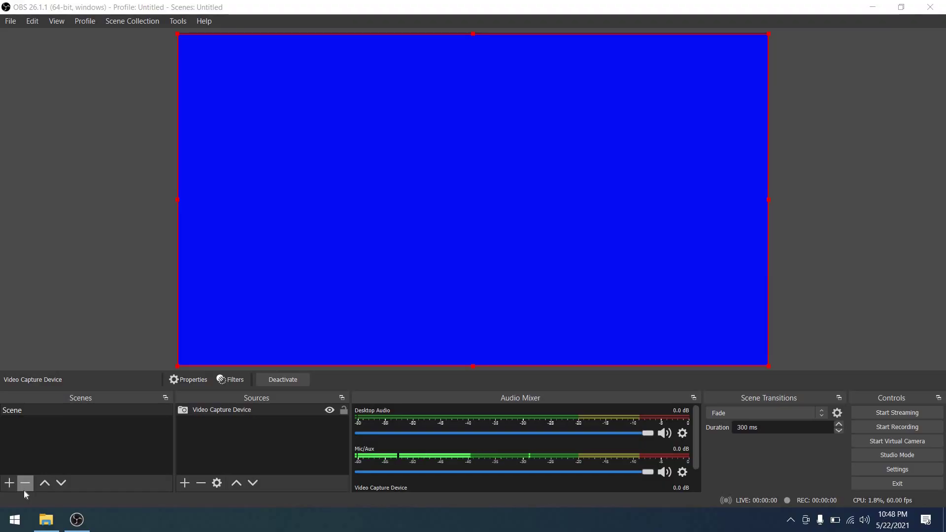
Hide the existing Video Capture Device source and add a new video capture source named Startech.
{"action": "left_click", "coordinate": [329, 411]}
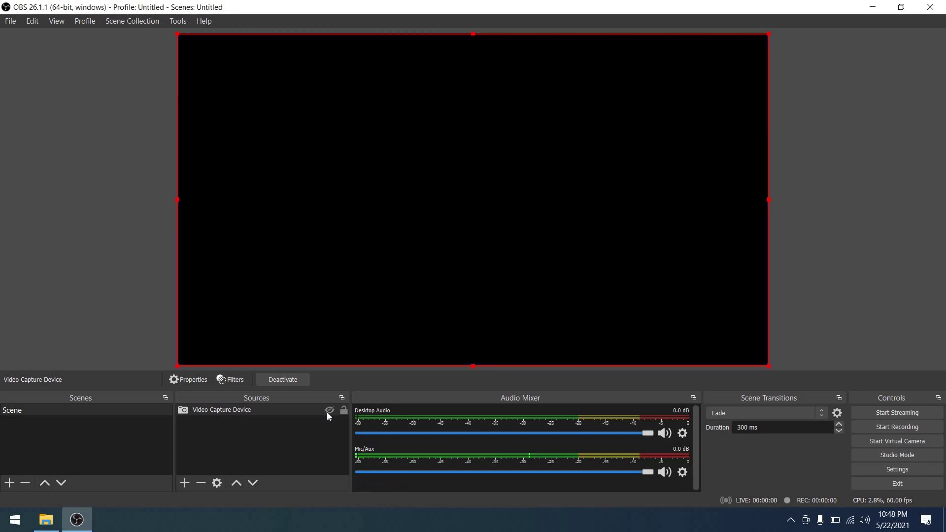
{"action": "left_click", "coordinate": [184, 483]}
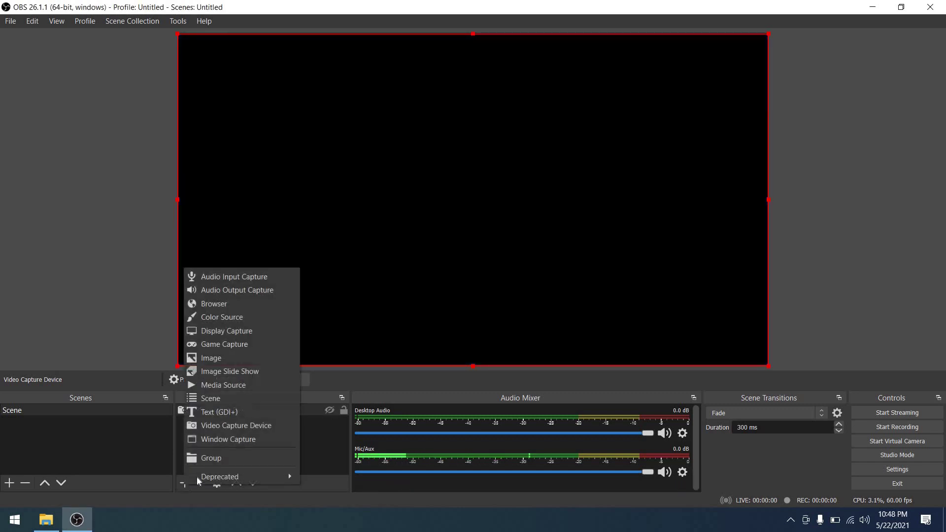
{"action": "left_click", "coordinate": [254, 429]}
{"action": "type", "text": "Startech"}
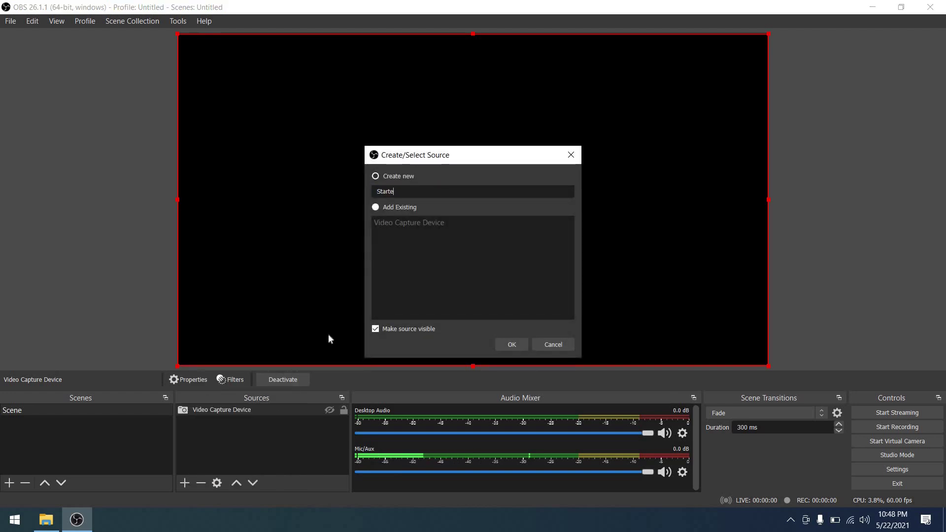
{"action": "left_click", "coordinate": [525, 344]}
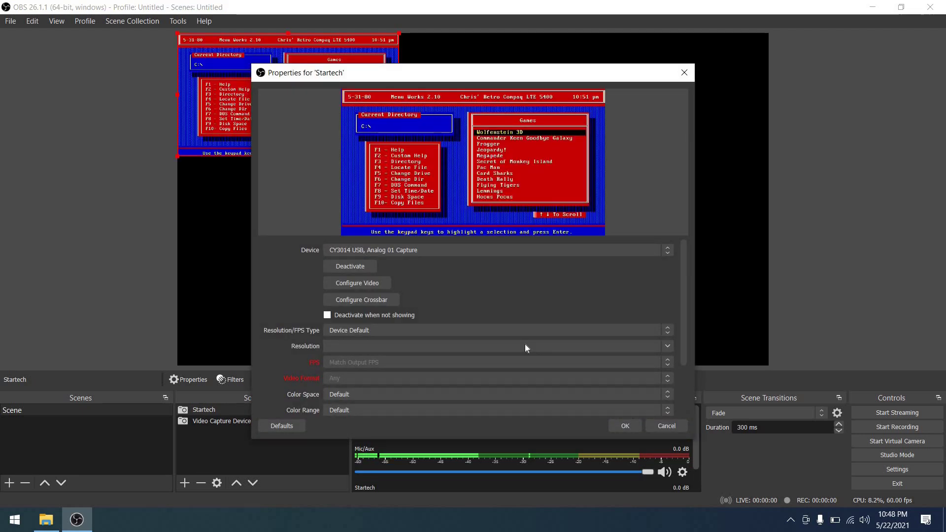
Try vertical and horizontal mirroring in the Startech device's video configuration, and switch both off again.
{"action": "left_click", "coordinate": [384, 285]}
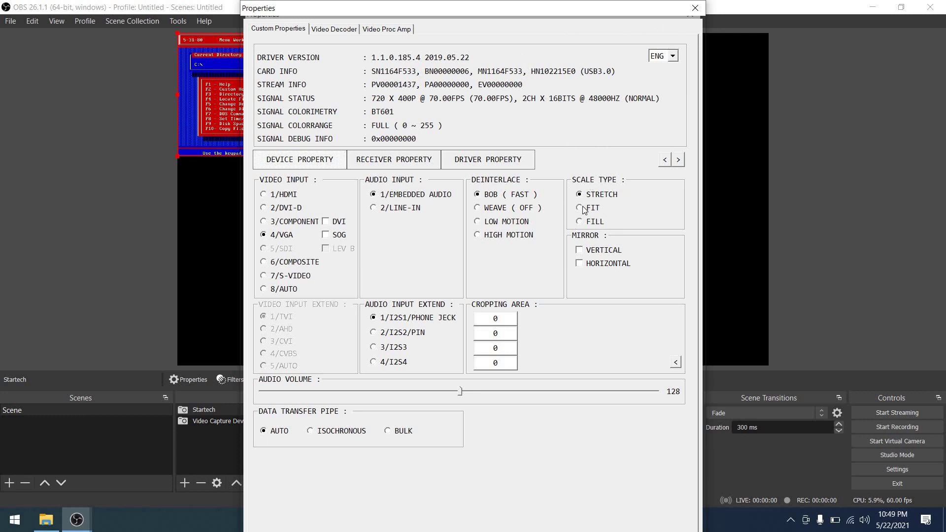
{"action": "left_click", "coordinate": [579, 249]}
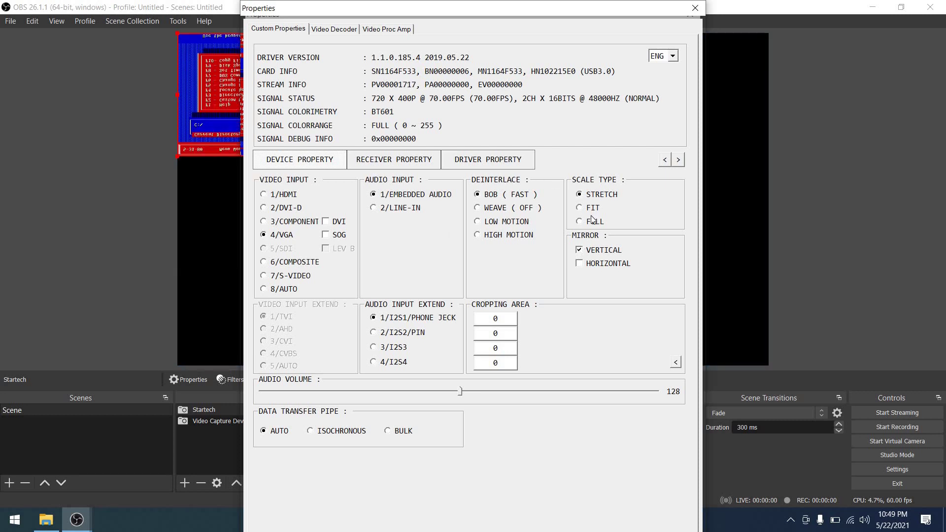
{"action": "left_click", "coordinate": [580, 264]}
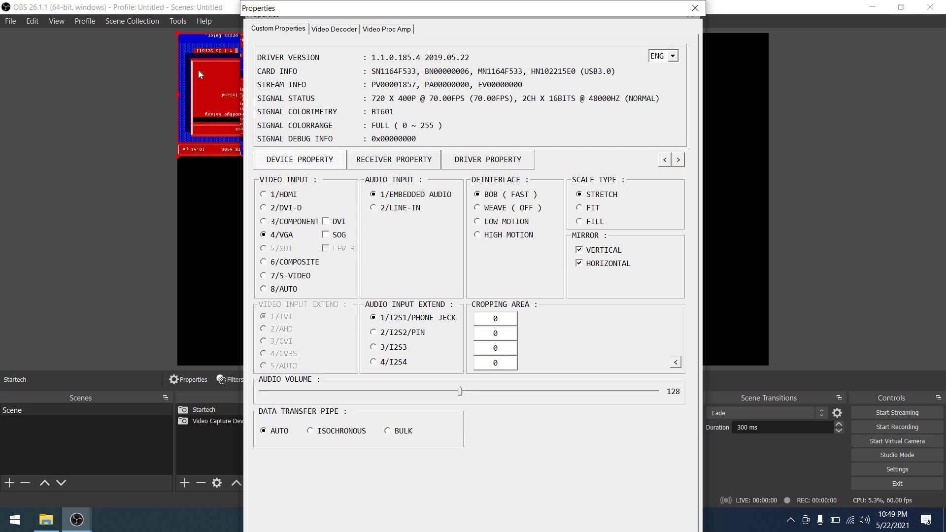
{"action": "left_click", "coordinate": [600, 268]}
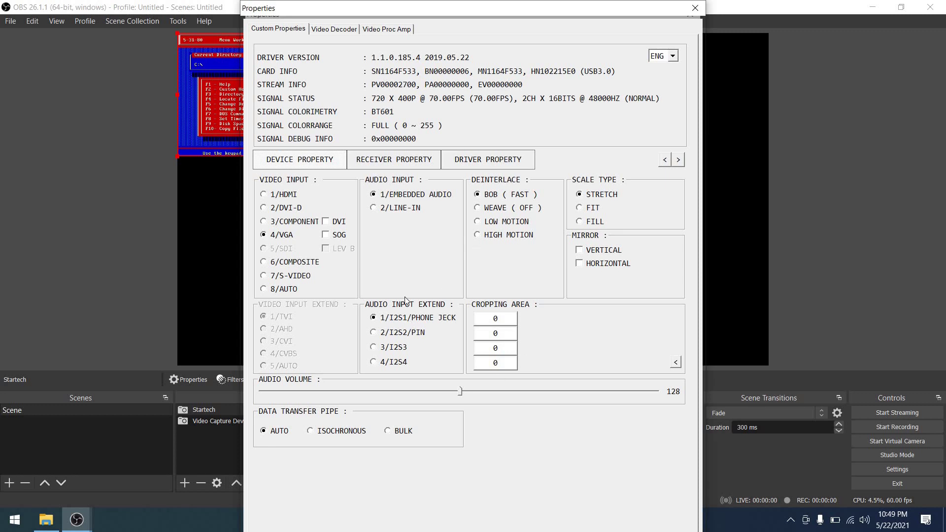
Shift the picture offset repeatedly to the right in the receiver properties, with the configuration window moved clear of the preview.
{"action": "left_click", "coordinate": [402, 164]}
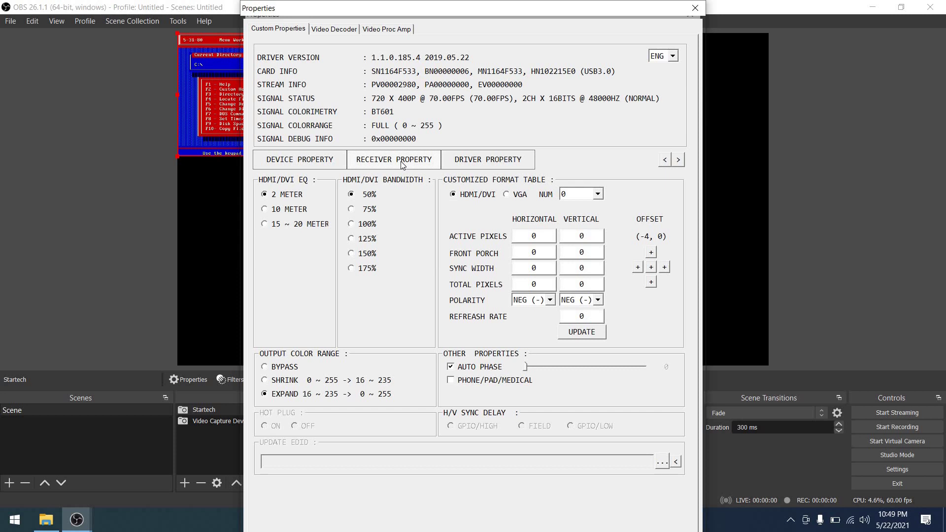
{"action": "left_click", "coordinate": [666, 267]}
{"action": "left_click", "coordinate": [665, 267]}
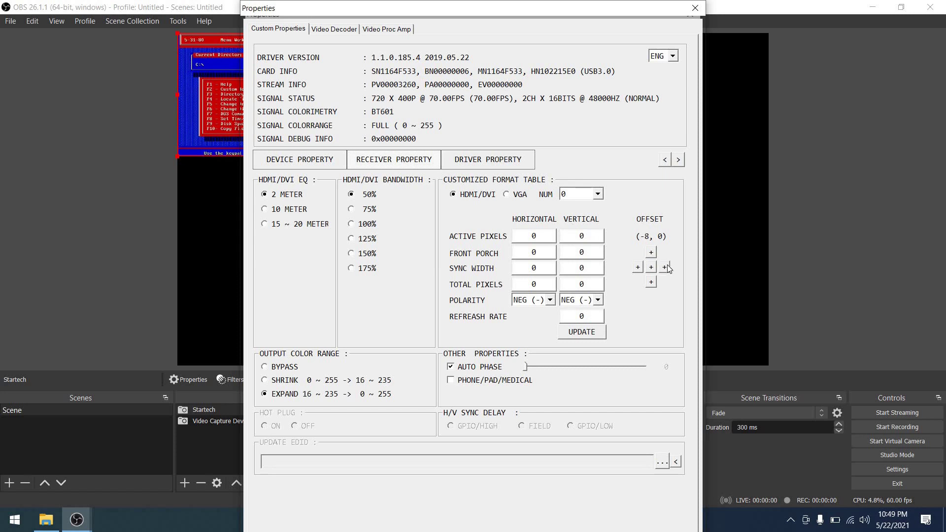
{"action": "left_click_drag", "start_coordinate": [540, 37], "coordinate": [722, 58]}
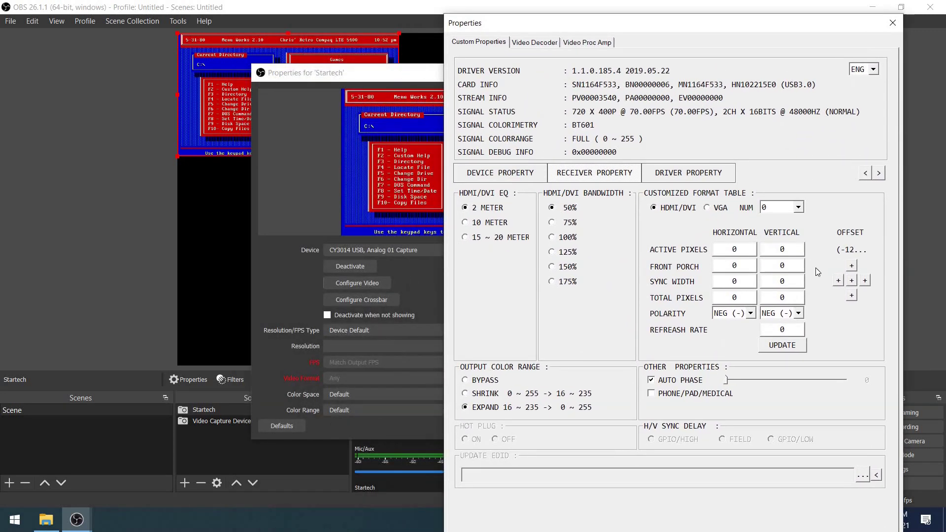
{"action": "left_click", "coordinate": [865, 281]}
{"action": "left_click", "coordinate": [865, 280]}
{"action": "left_click", "coordinate": [865, 280]}
{"action": "left_click", "coordinate": [866, 281]}
{"action": "left_click", "coordinate": [867, 280]}
{"action": "left_click", "coordinate": [867, 280]}
{"action": "left_click", "coordinate": [867, 280]}
{"action": "left_click", "coordinate": [866, 280]}
{"action": "left_click", "coordinate": [866, 281]}
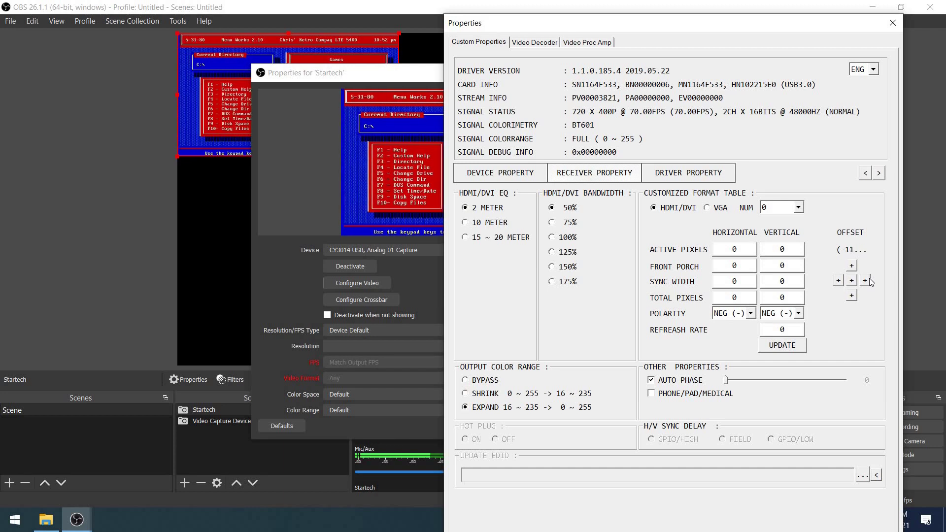
Shift the picture offset back in the opposite horizontal direction to (-6, 0).
{"action": "left_click", "coordinate": [838, 280]}
{"action": "left_click", "coordinate": [838, 280]}
{"action": "left_click", "coordinate": [838, 280]}
{"action": "left_click", "coordinate": [839, 280]}
{"action": "left_click", "coordinate": [838, 280]}
{"action": "left_click", "coordinate": [838, 281]}
{"action": "left_click", "coordinate": [839, 280]}
{"action": "left_click", "coordinate": [838, 281]}
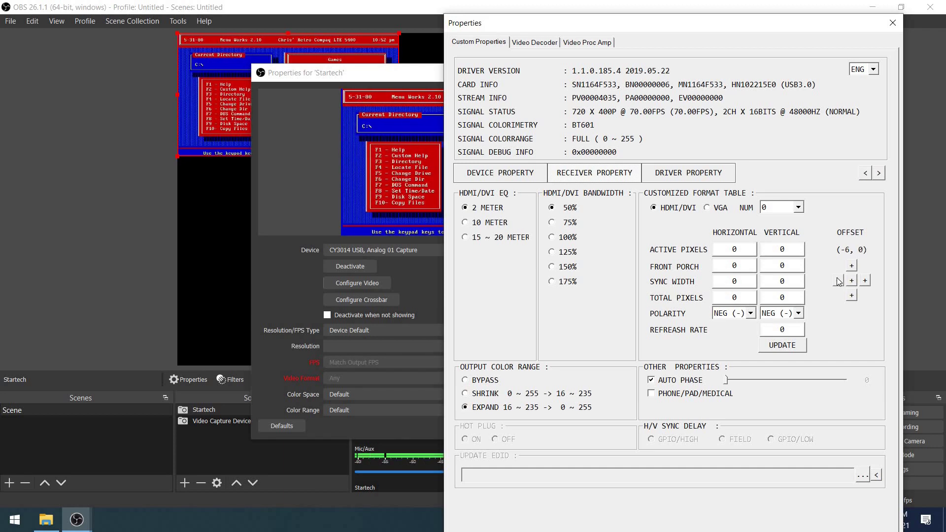
Enable customized resolution output in the driver properties and apply a resolution of 1920 x 1080.
{"action": "left_click", "coordinate": [707, 176]}
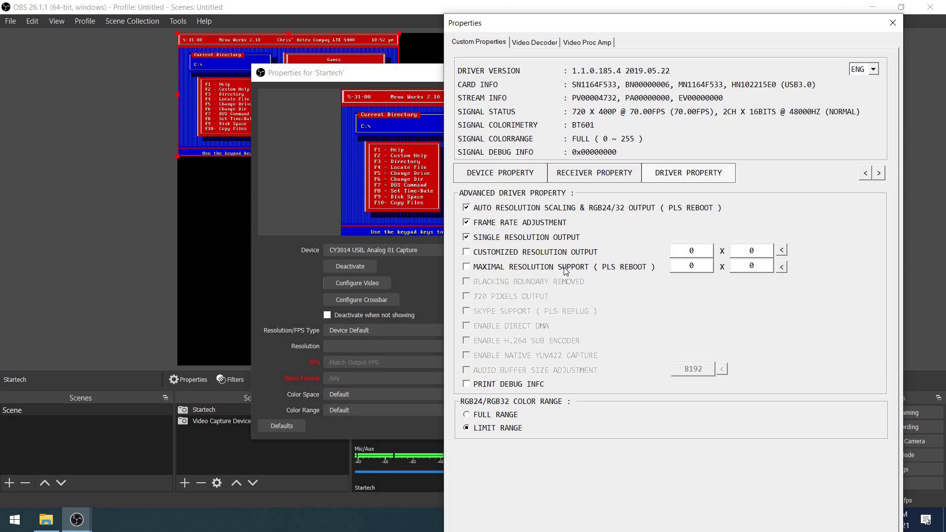
{"action": "left_click", "coordinate": [530, 254]}
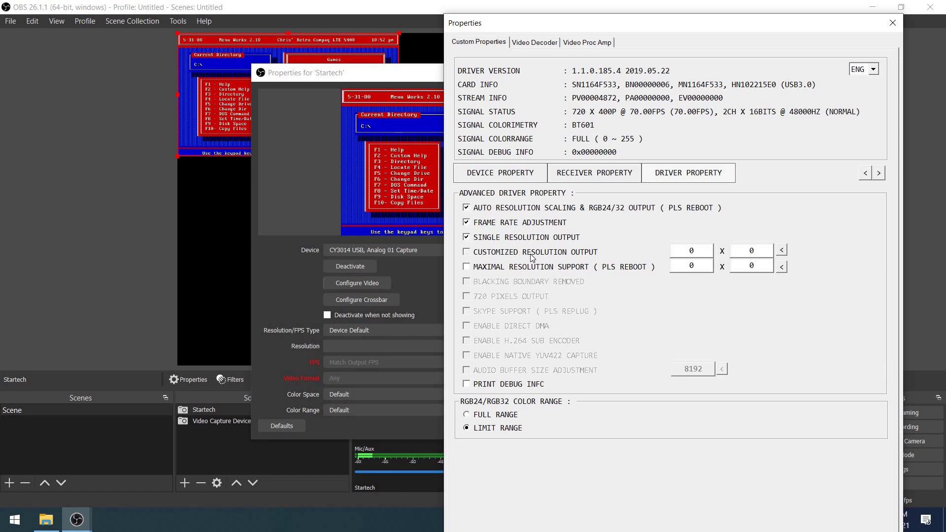
{"action": "double_click", "coordinate": [682, 253]}
{"action": "type", "text": "1920"}
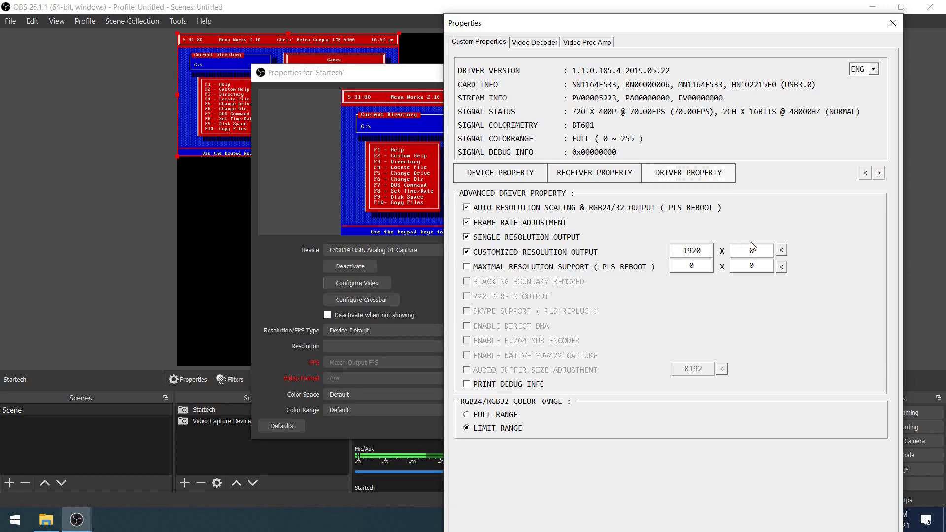
{"action": "type", "text": "1080"}
{"action": "left_click", "coordinate": [784, 251]}
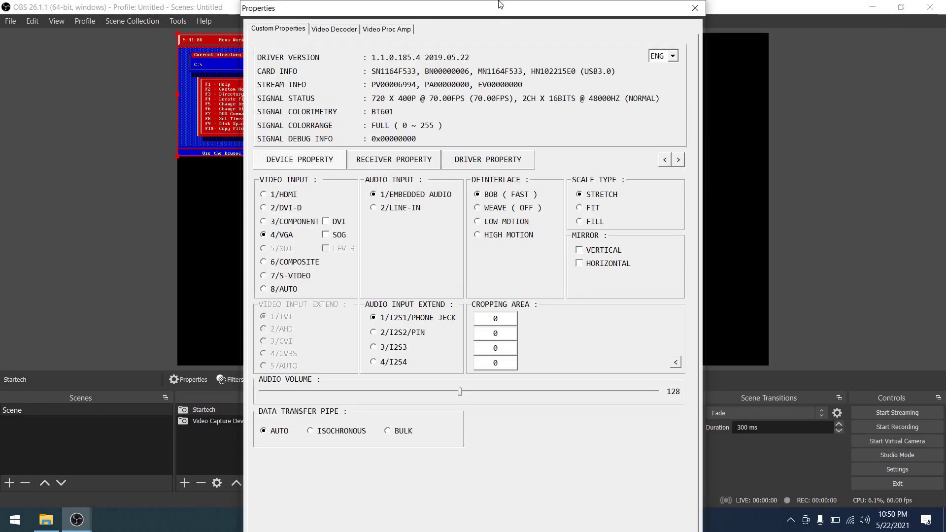
Check the video standards offered in the Startech device's video decoder settings, leaving NTSC_M selected.
{"action": "left_click", "coordinate": [343, 30]}
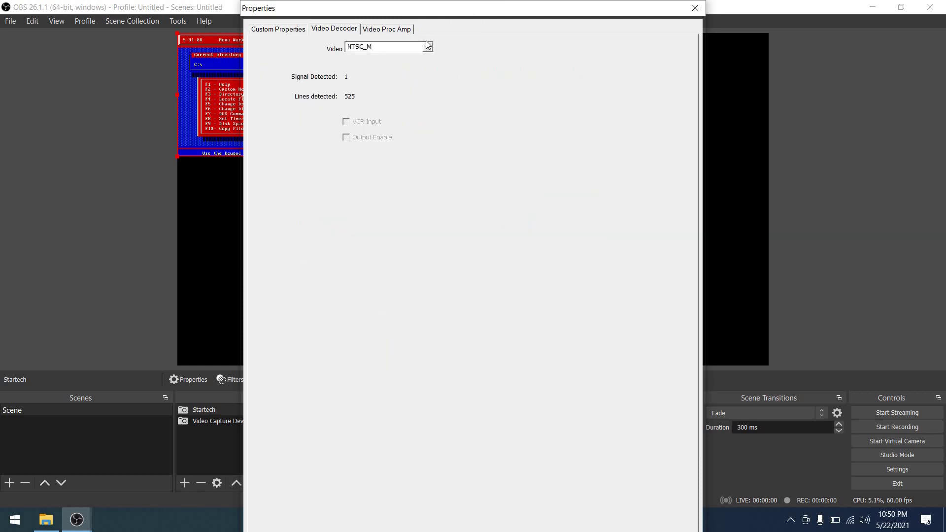
{"action": "left_click", "coordinate": [428, 48]}
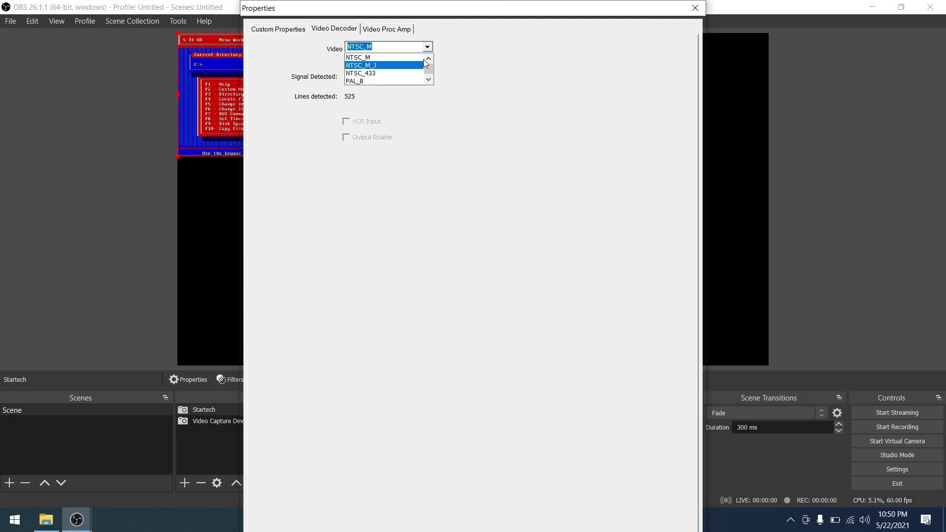
{"action": "left_click", "coordinate": [403, 30]}
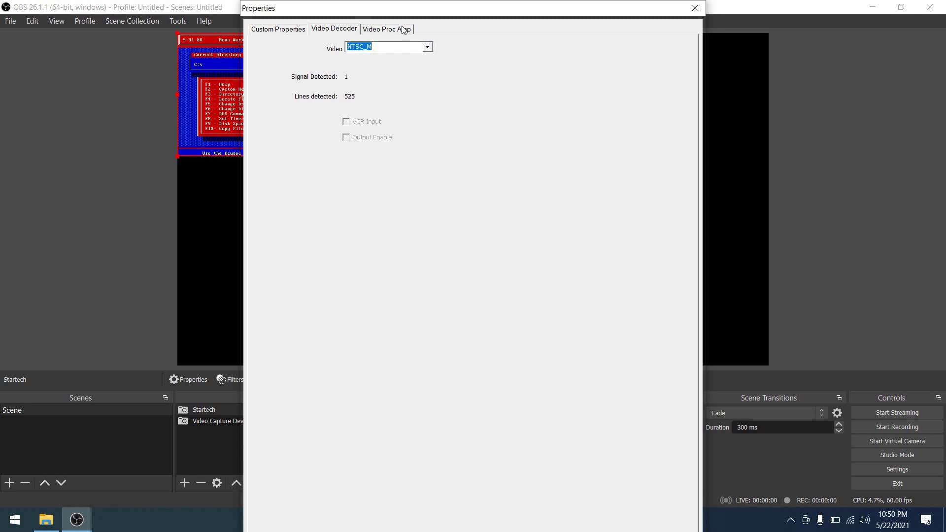
Set the capture device's brightness to 129 and contrast to 130, and close its video configuration.
{"action": "left_click", "coordinate": [403, 30]}
{"action": "left_click", "coordinate": [398, 55]}
{"action": "left_click", "coordinate": [398, 51]}
{"action": "left_click", "coordinate": [377, 52]}
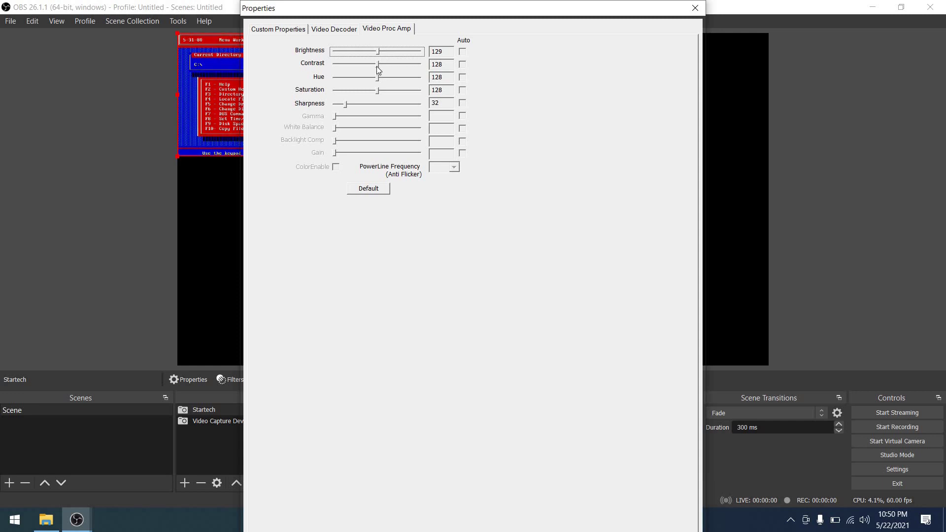
{"action": "left_click_drag", "start_coordinate": [401, 64], "coordinate": [380, 69]}
{"action": "left_click", "coordinate": [379, 69]}
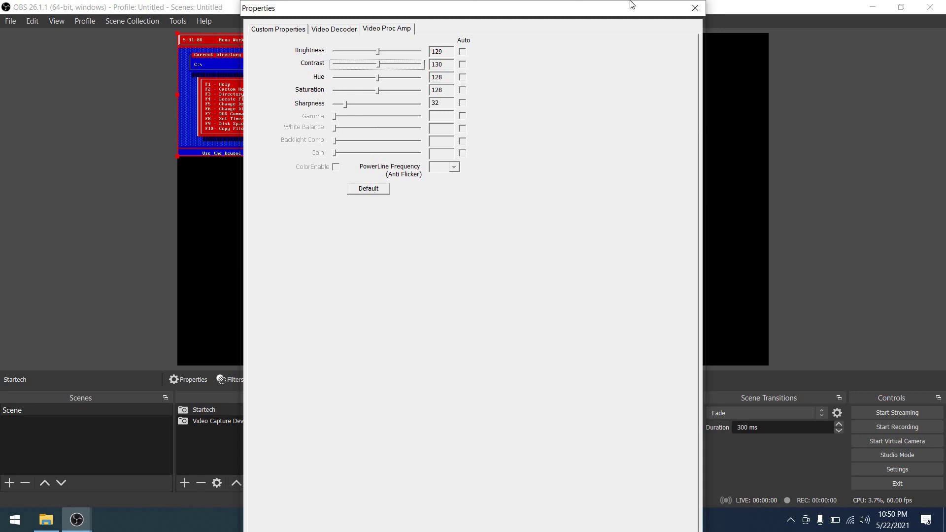
{"action": "key", "text": "Escape"}
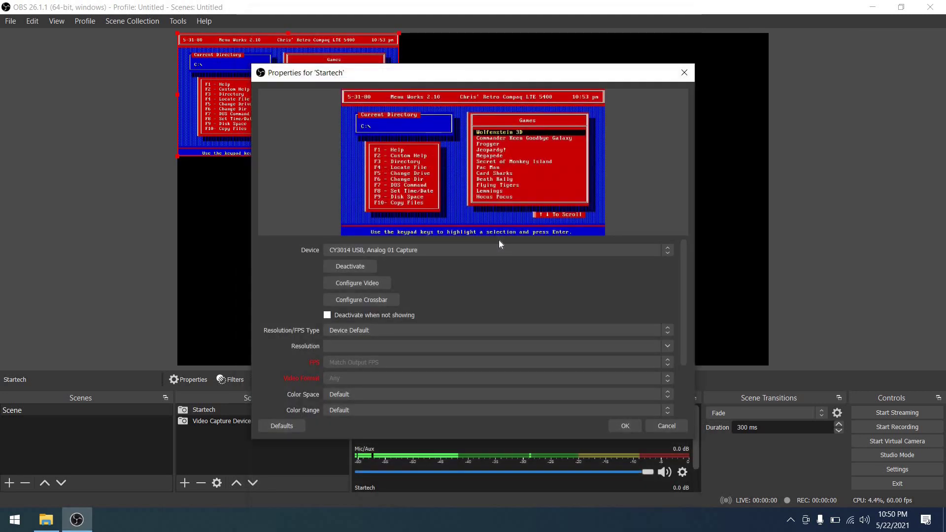
Accept the Startech source properties and scale the source up to the full width of the canvas.
{"action": "left_click", "coordinate": [619, 420]}
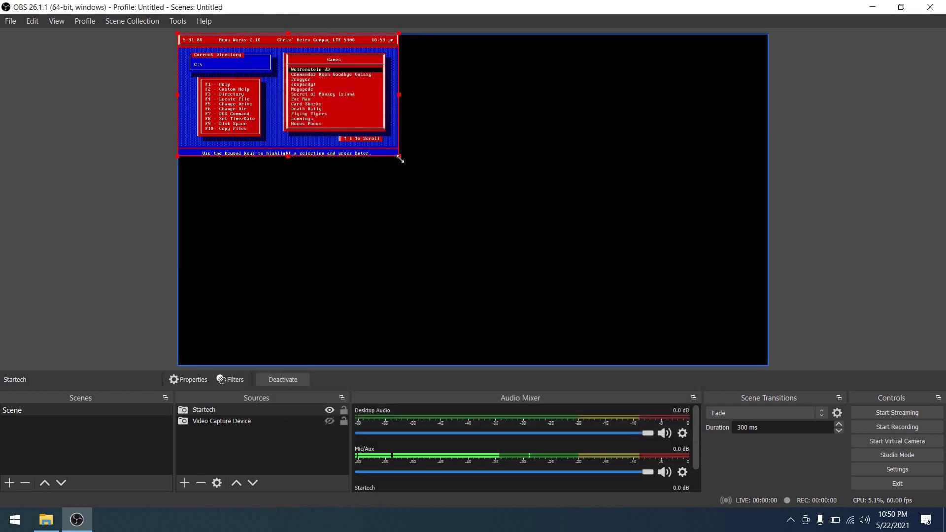
{"action": "left_click_drag", "start_coordinate": [596, 307], "coordinate": [723, 369]}
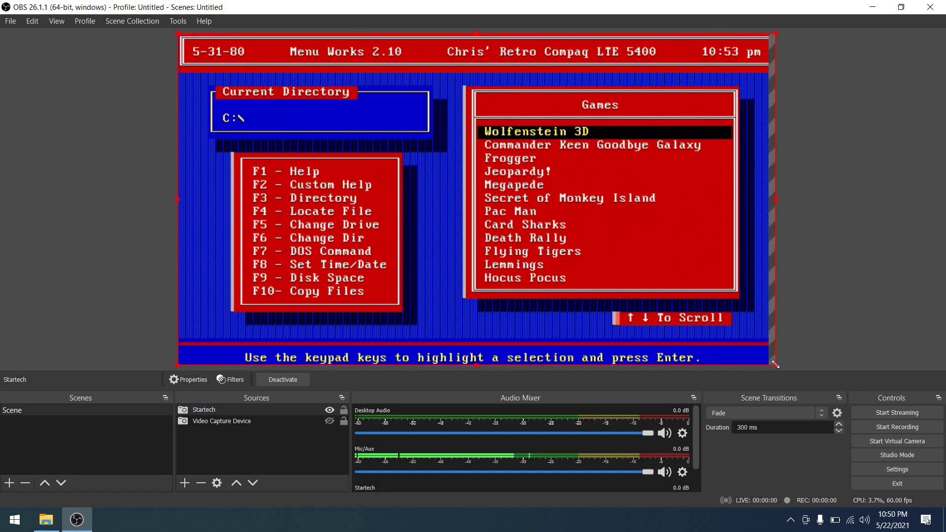
{"action": "left_click_drag", "start_coordinate": [776, 365], "coordinate": [770, 363]}
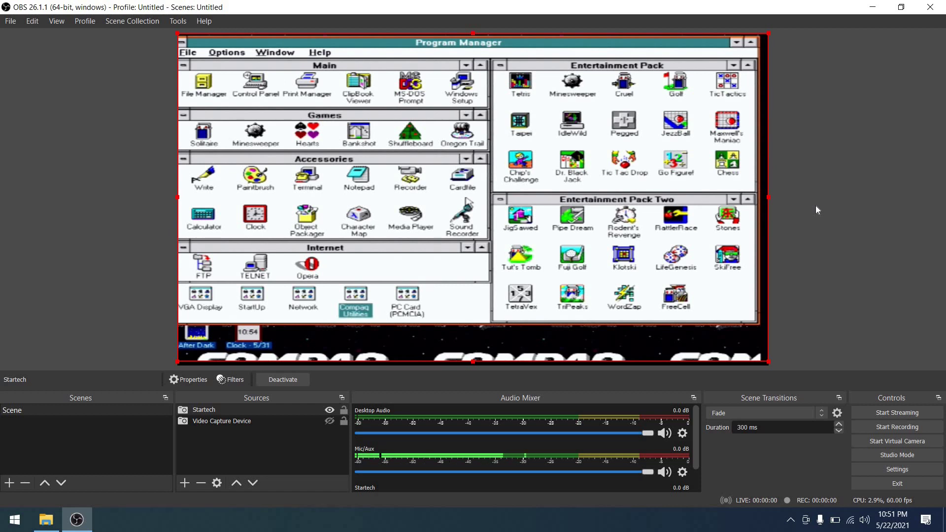
Try the FIT and FILL scale types in the Startech device's video configuration, and return to STRETCH.
{"action": "left_click", "coordinate": [221, 484]}
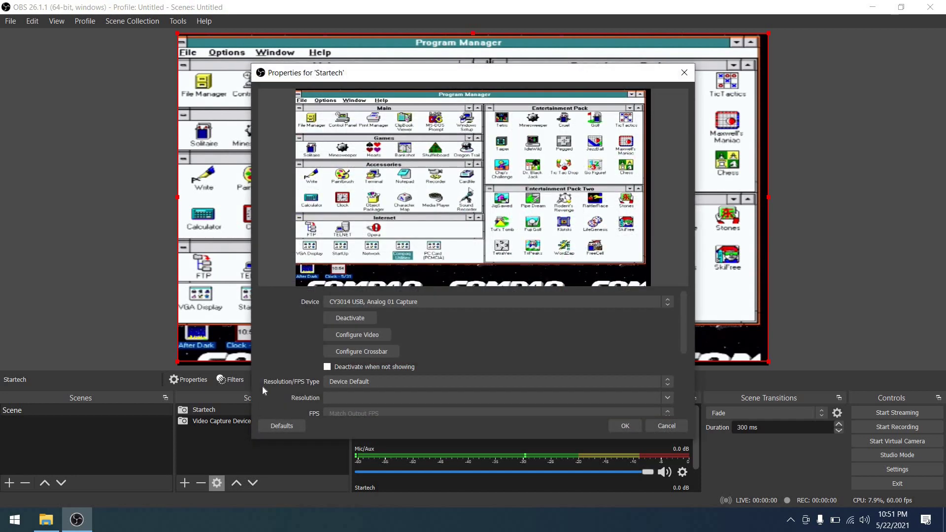
{"action": "left_click", "coordinate": [348, 339]}
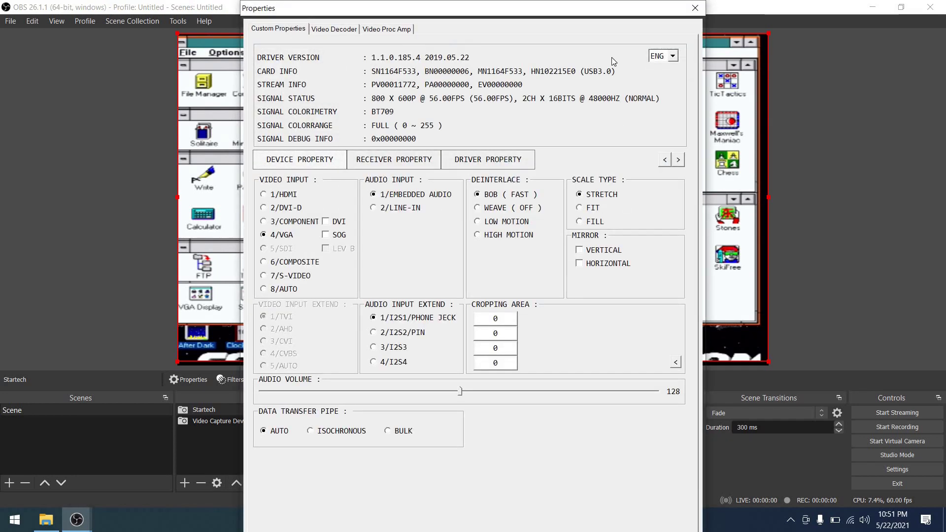
{"action": "left_click", "coordinate": [593, 207]}
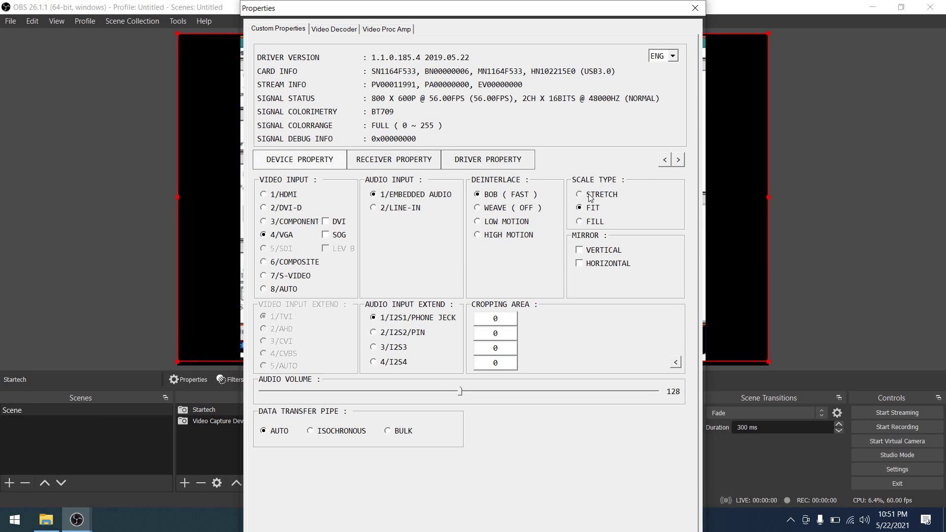
{"action": "left_click", "coordinate": [591, 196]}
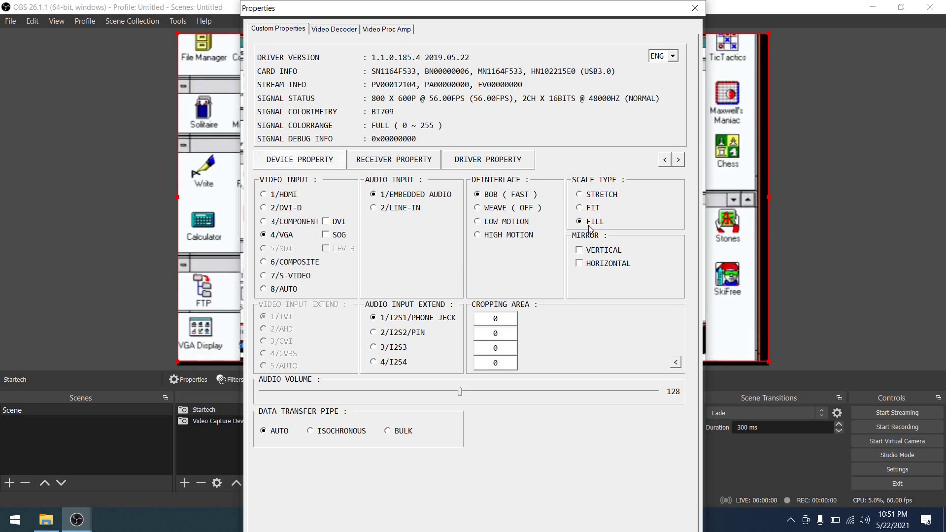
{"action": "left_click", "coordinate": [596, 208]}
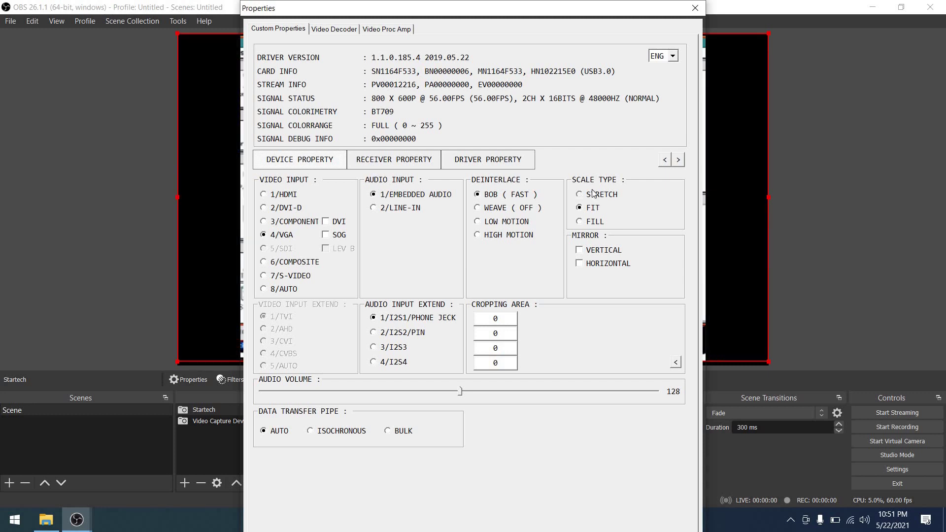
{"action": "left_click", "coordinate": [594, 194]}
Set the device's deinterlace mode to WEAVE (OFF) and accept the source properties.
{"action": "left_click", "coordinate": [502, 209]}
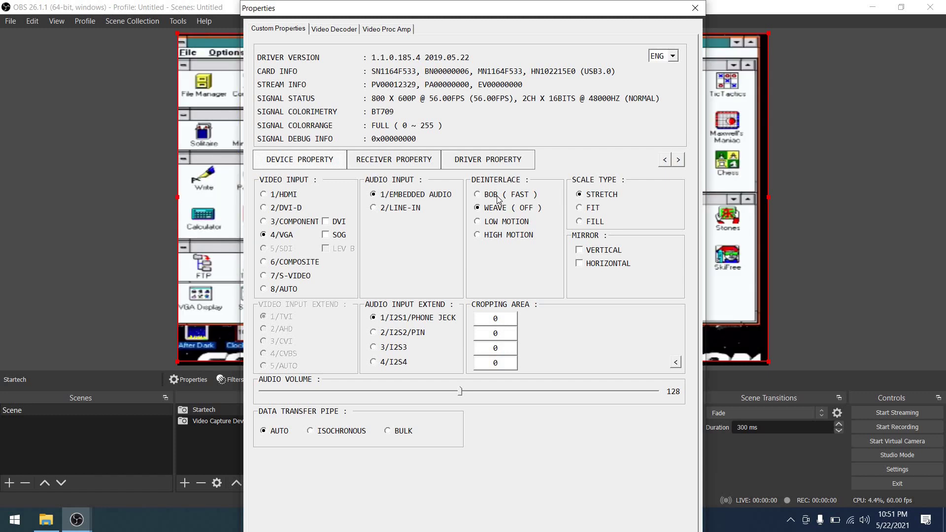
{"action": "key", "text": "Return"}
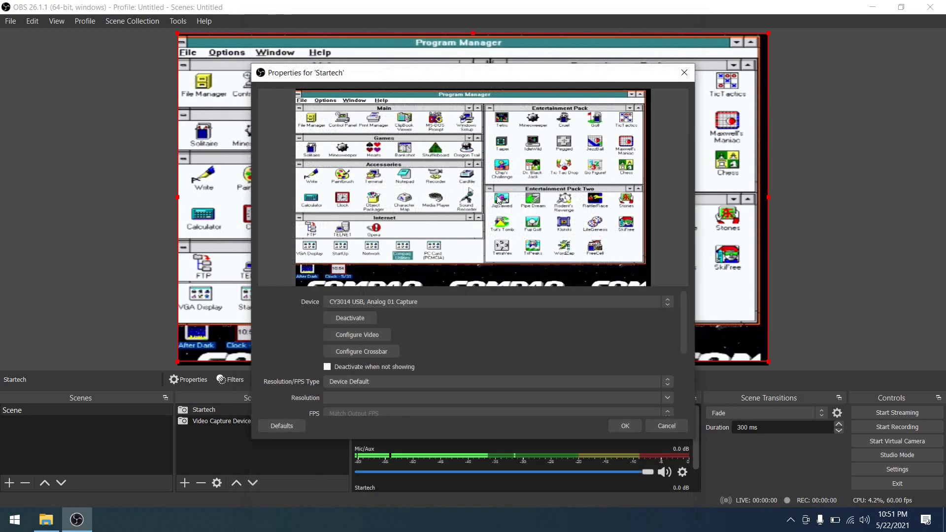
{"action": "left_click", "coordinate": [624, 425]}
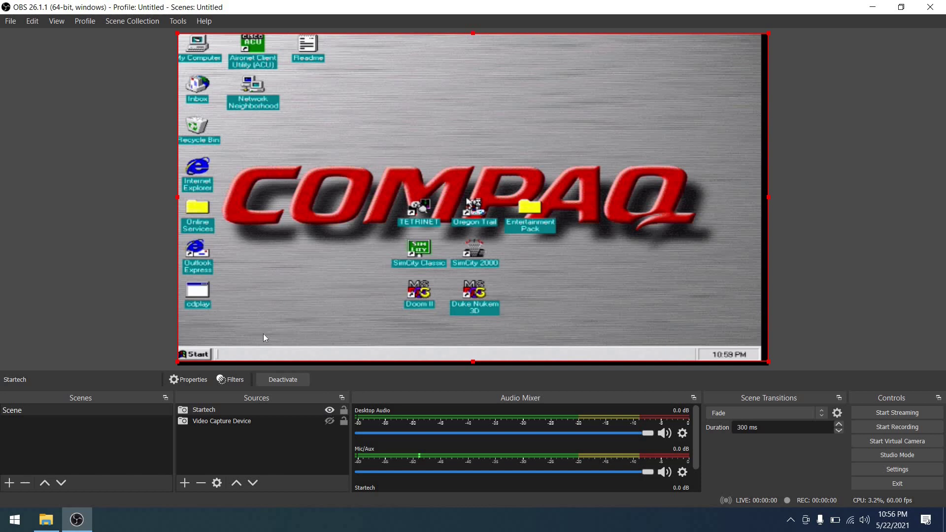
Close OBS Studio, launch OBS Studio (64bit) again and maximize its window.
{"action": "left_click", "coordinate": [942, 6]}
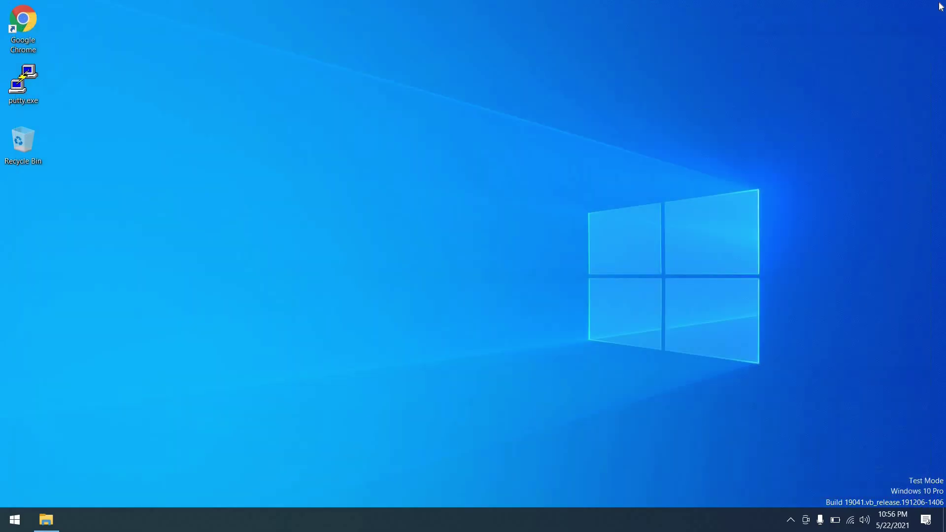
{"action": "key", "text": "super"}
{"action": "type", "text": "obs"}
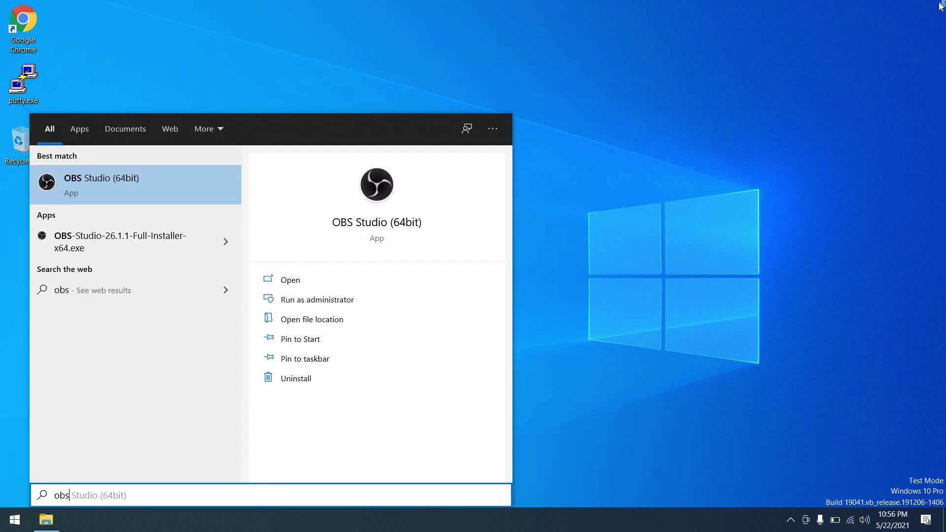
{"action": "key", "text": "Return"}
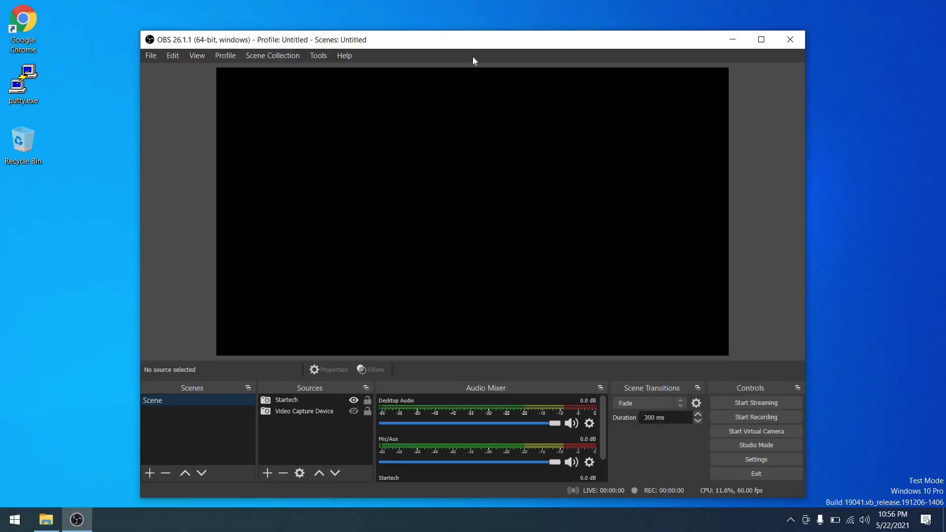
{"action": "double_click", "coordinate": [457, 47]}
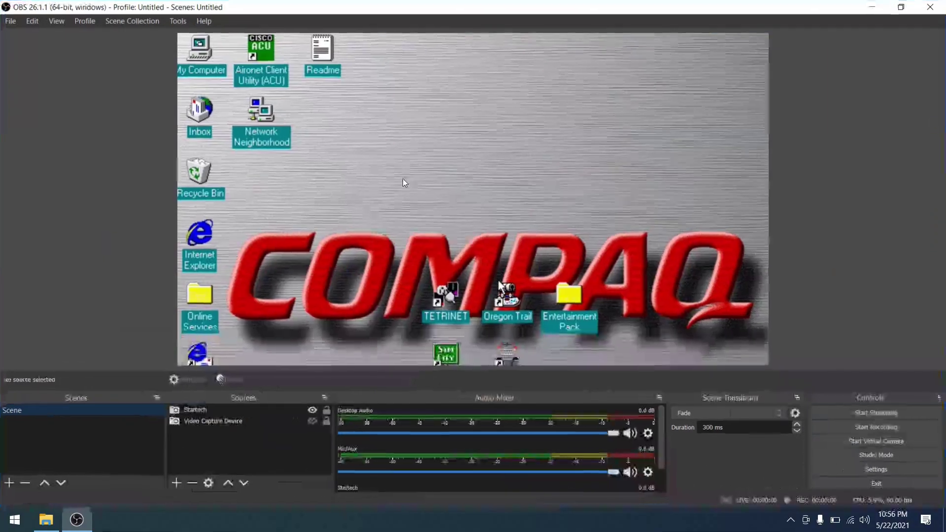
Select the Startech source and resize it to fill the height of the canvas.
{"action": "left_click", "coordinate": [403, 179]}
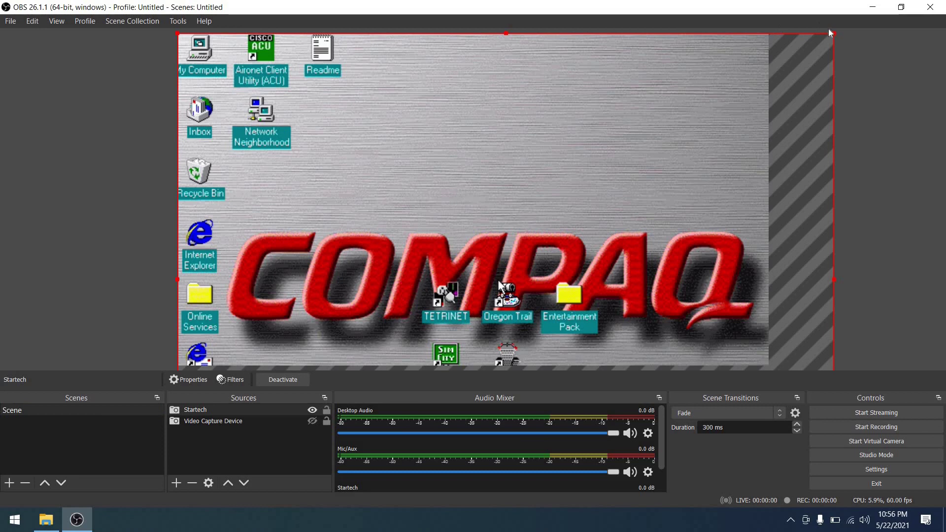
{"action": "left_click_drag", "start_coordinate": [613, 91], "coordinate": [404, 225]}
{"action": "left_click_drag", "start_coordinate": [404, 83], "coordinate": [408, 55]}
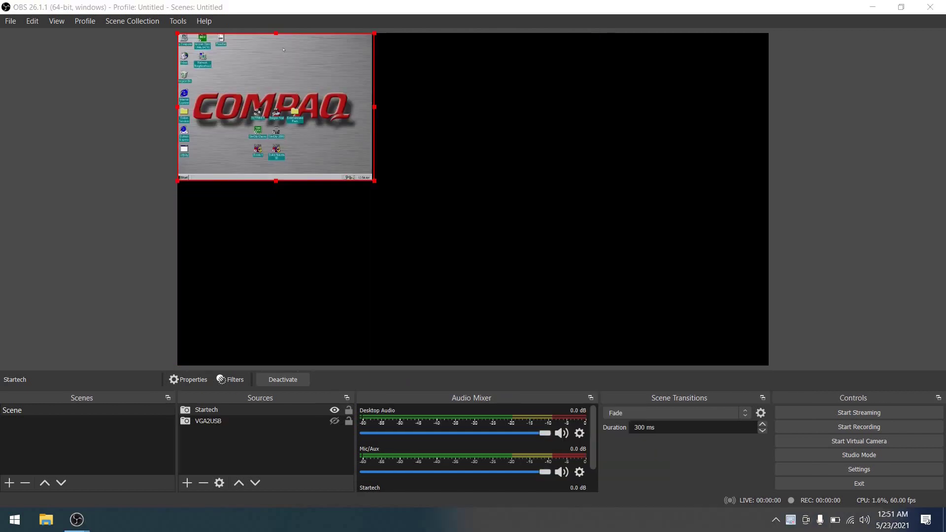
{"action": "left_click_drag", "start_coordinate": [377, 183], "coordinate": [591, 365]}
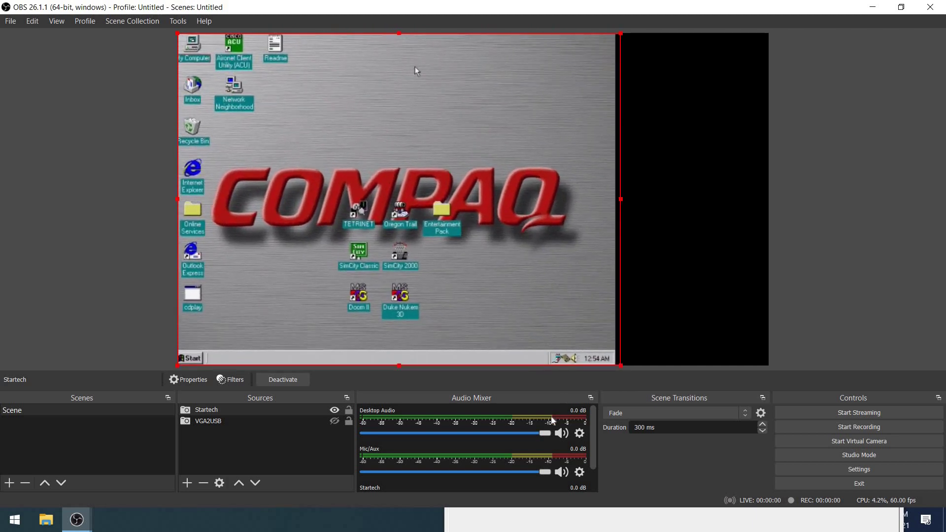
{"action": "left_click_drag", "start_coordinate": [529, 530], "coordinate": [528, 40]}
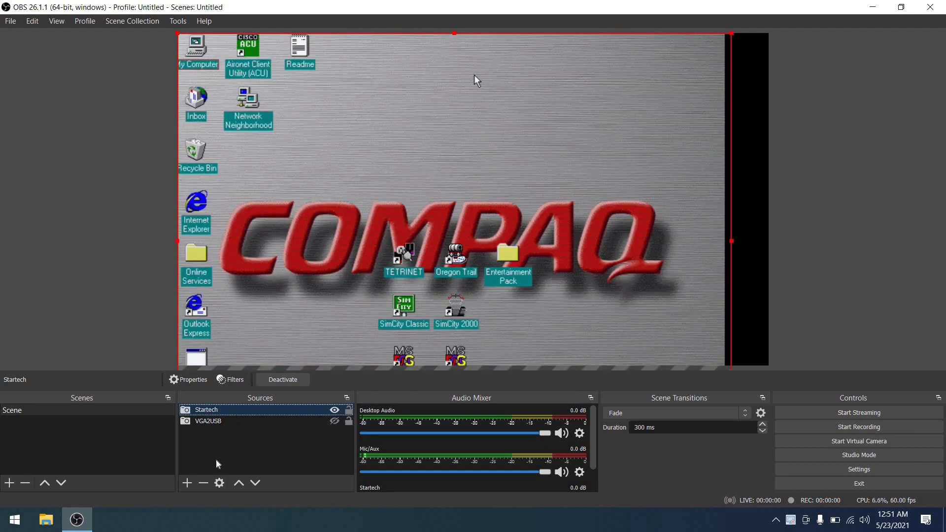
Remove the Startech source and create a new Video Capture Device source named Startech.
{"action": "left_click", "coordinate": [203, 483]}
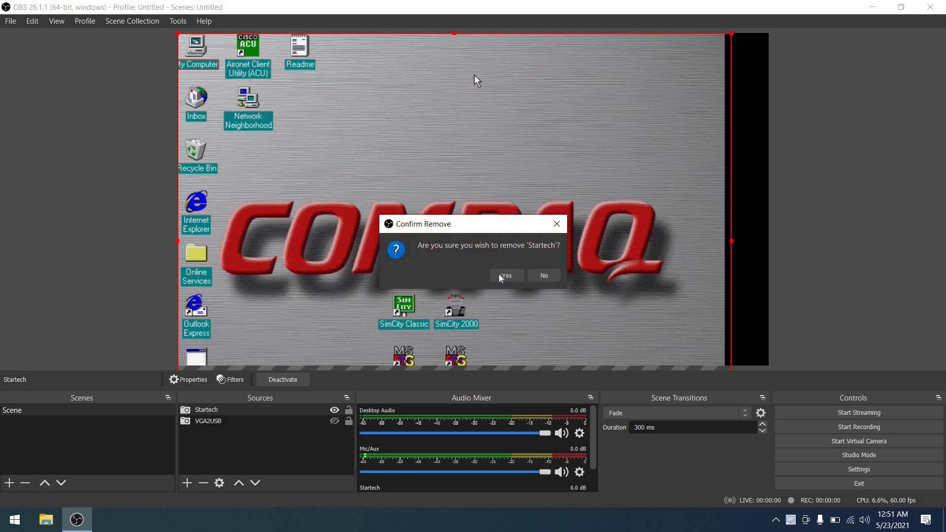
{"action": "left_click", "coordinate": [498, 275]}
{"action": "left_click", "coordinate": [187, 483]}
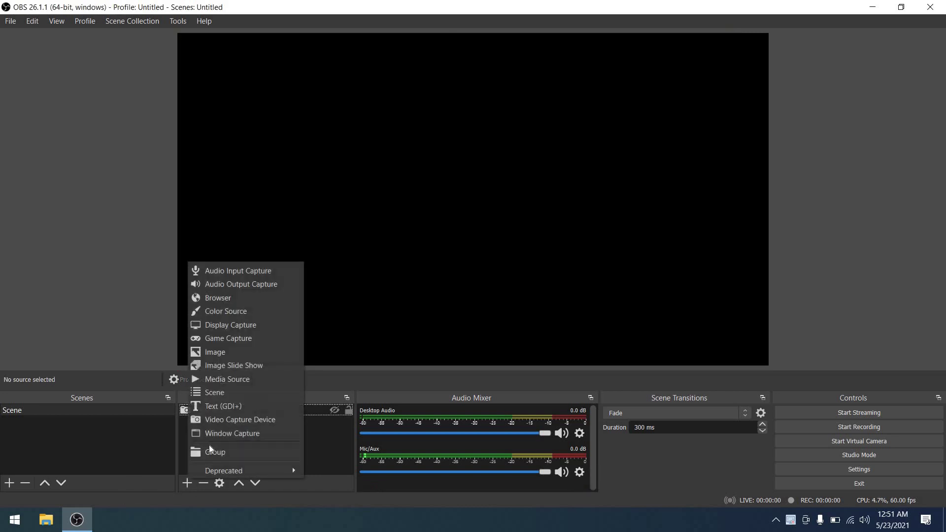
{"action": "left_click", "coordinate": [253, 426]}
{"action": "type", "text": "Startech"}
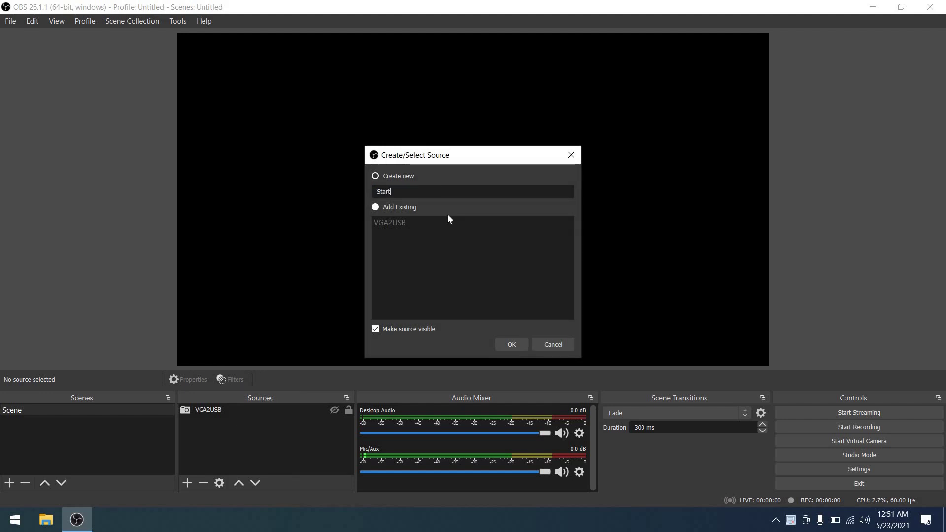
{"action": "left_click", "coordinate": [513, 344]}
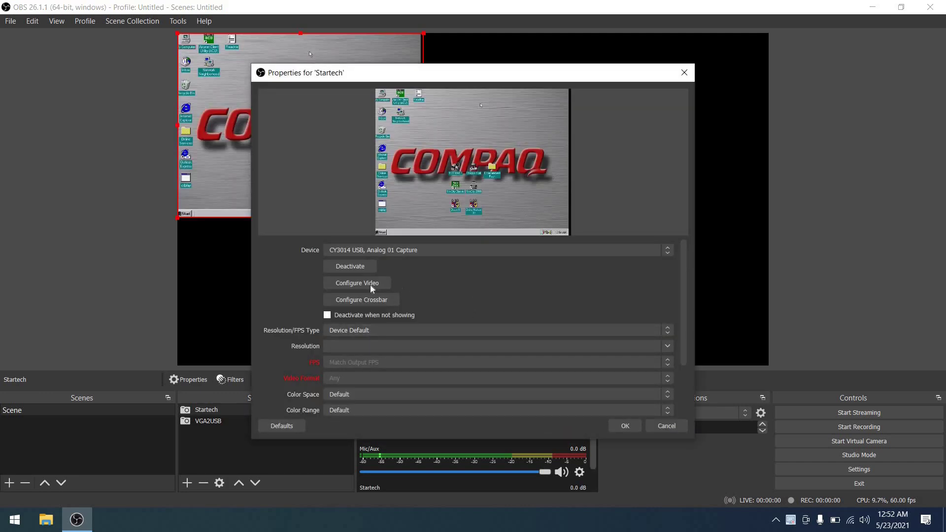
Review the device's video configuration and scale the new Startech source up to nearly the full canvas height.
{"action": "left_click", "coordinate": [371, 285]}
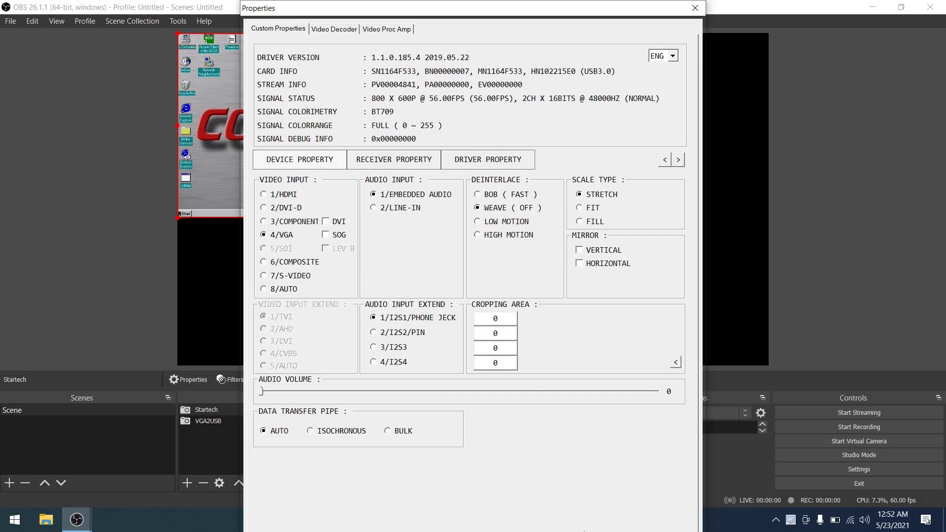
{"action": "key", "text": "Escape"}
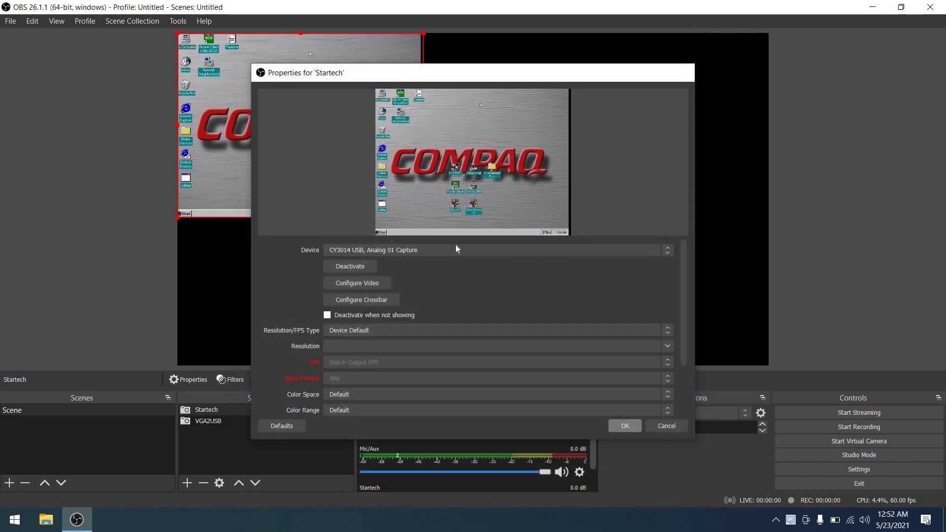
{"action": "key", "text": "Return"}
{"action": "left_click_drag", "start_coordinate": [423, 217], "coordinate": [616, 346]}
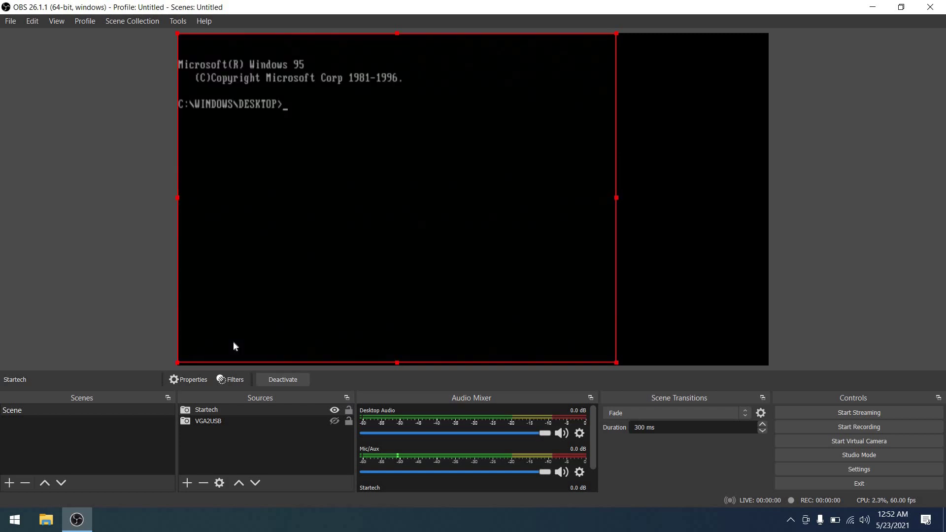
Deactivate and reactivate the Startech device in its source properties, and enlarge the source on the canvas.
{"action": "left_click", "coordinate": [221, 484]}
{"action": "left_click", "coordinate": [341, 312]}
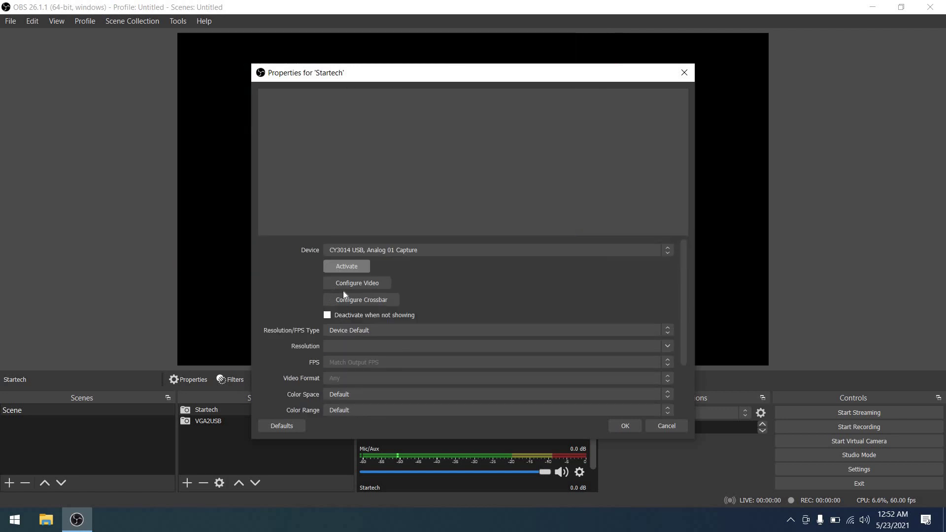
{"action": "left_click", "coordinate": [342, 268]}
{"action": "left_click", "coordinate": [625, 425]}
{"action": "left_click_drag", "start_coordinate": [575, 253], "coordinate": [775, 369]}
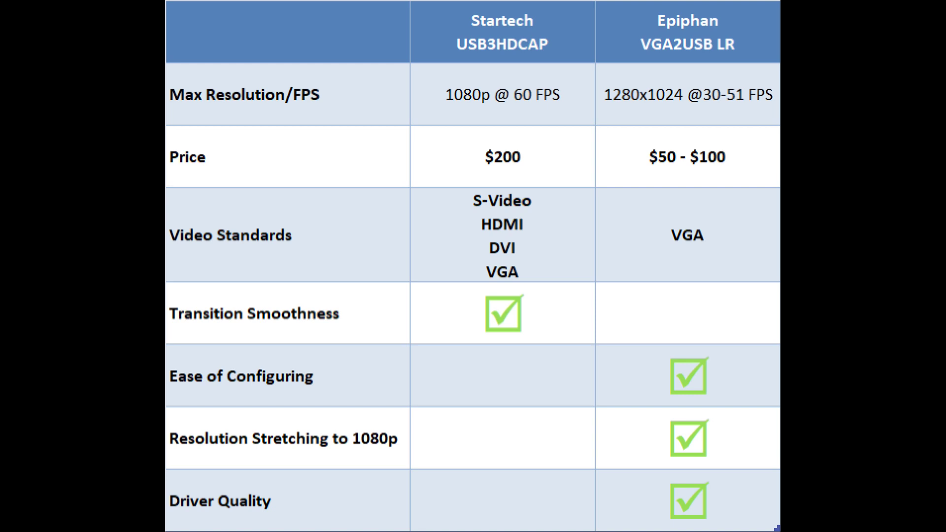
{"action": "mouse_move", "coordinate": [175, 62]}
{"action": "left_mouse_down"}
{"action": "mouse_move", "coordinate": [167, 129]}
{"action": "mouse_move", "coordinate": [704, 126]}
{"action": "mouse_move", "coordinate": [782, 114]}
{"action": "mouse_move", "coordinate": [792, 92]}
{"action": "mouse_move", "coordinate": [791, 64]}
{"action": "mouse_move", "coordinate": [126, 66]}
{"action": "left_mouse_up"}
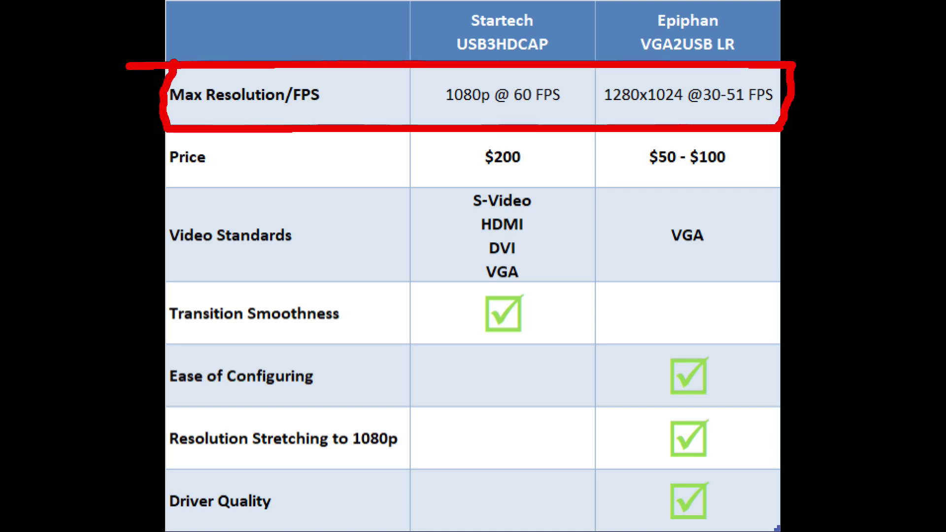